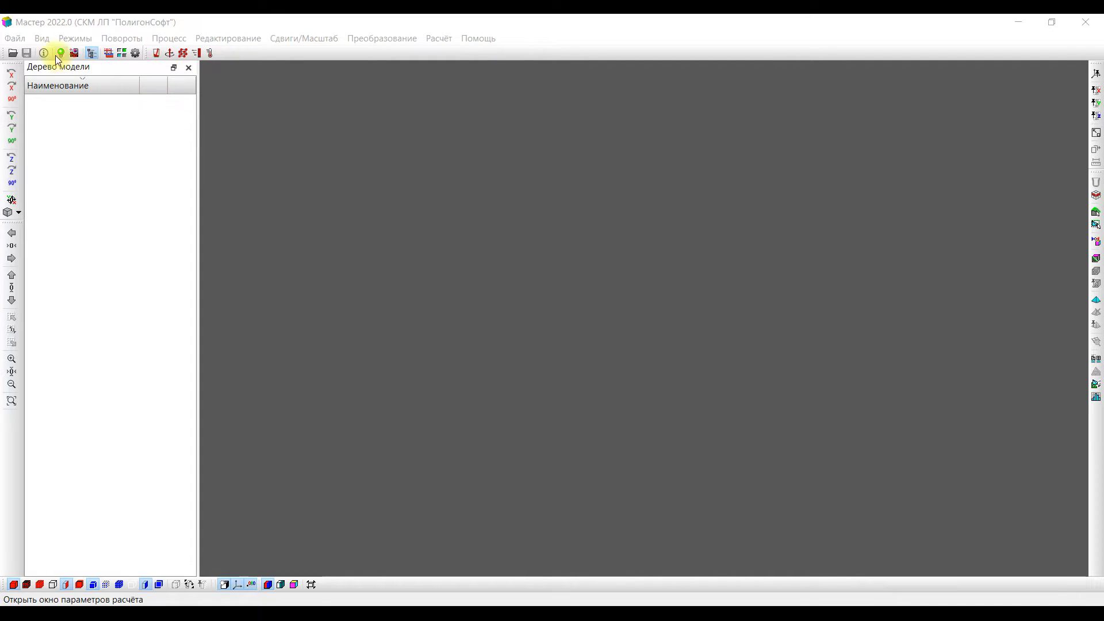
pyautogui.click(10, 41)
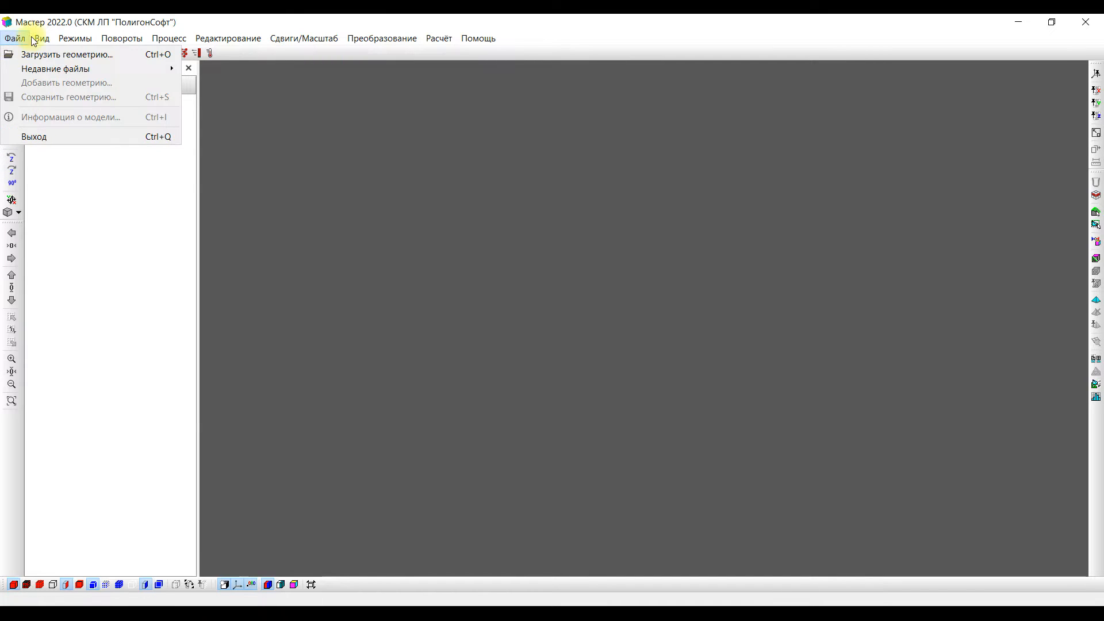
pyautogui.moveTo(42, 44)
pyautogui.click(49, 55)
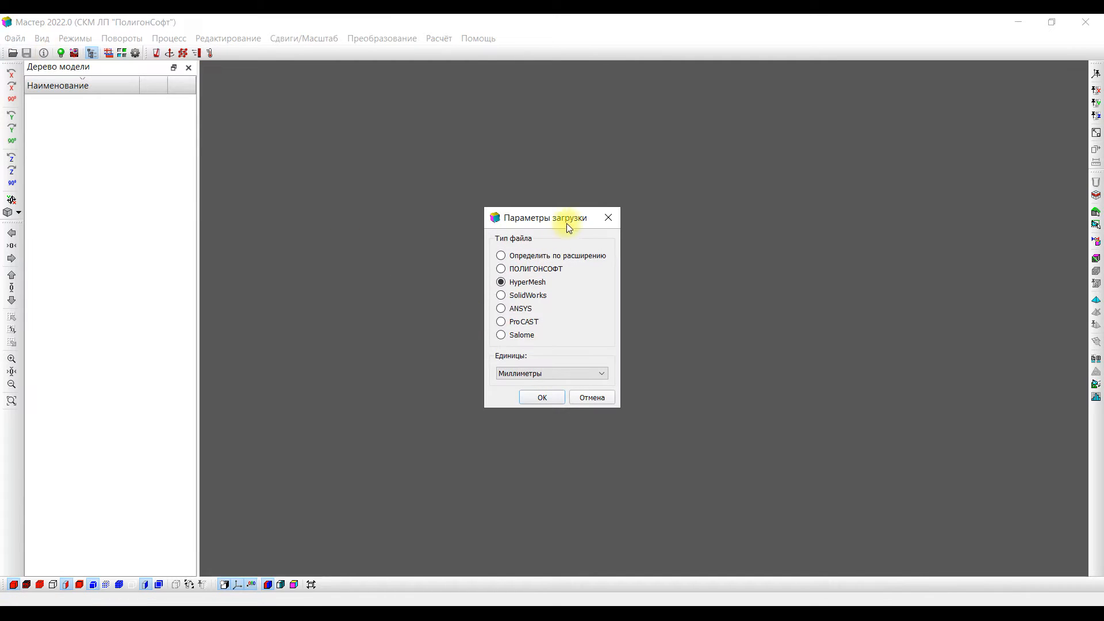
pyautogui.click(613, 213)
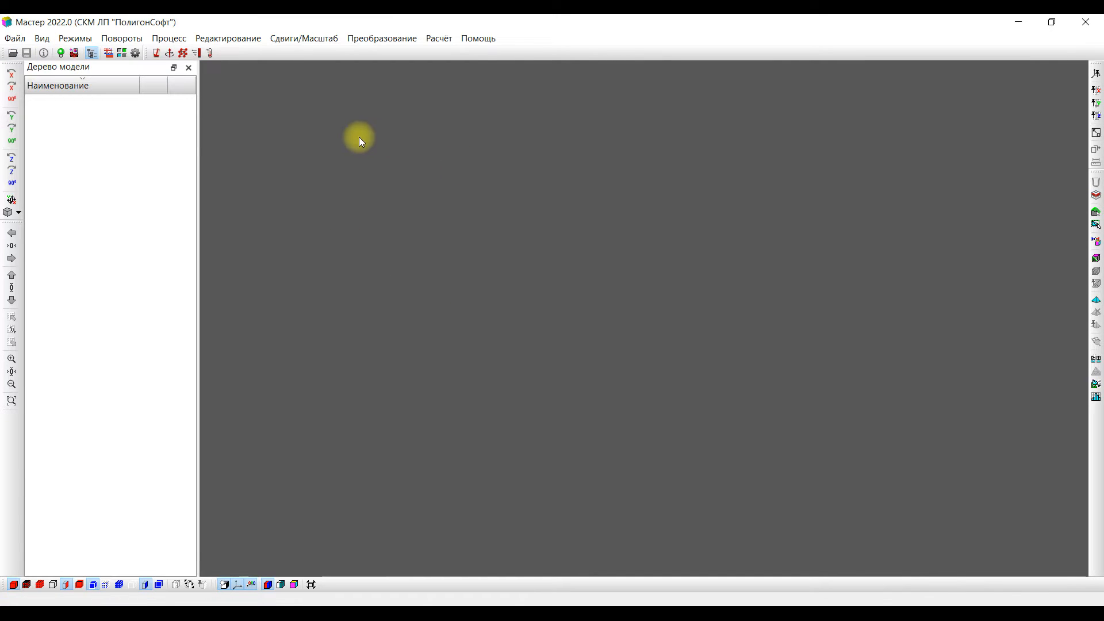
# Switch the interface language from Russian to English.
pyautogui.click(110, 54)
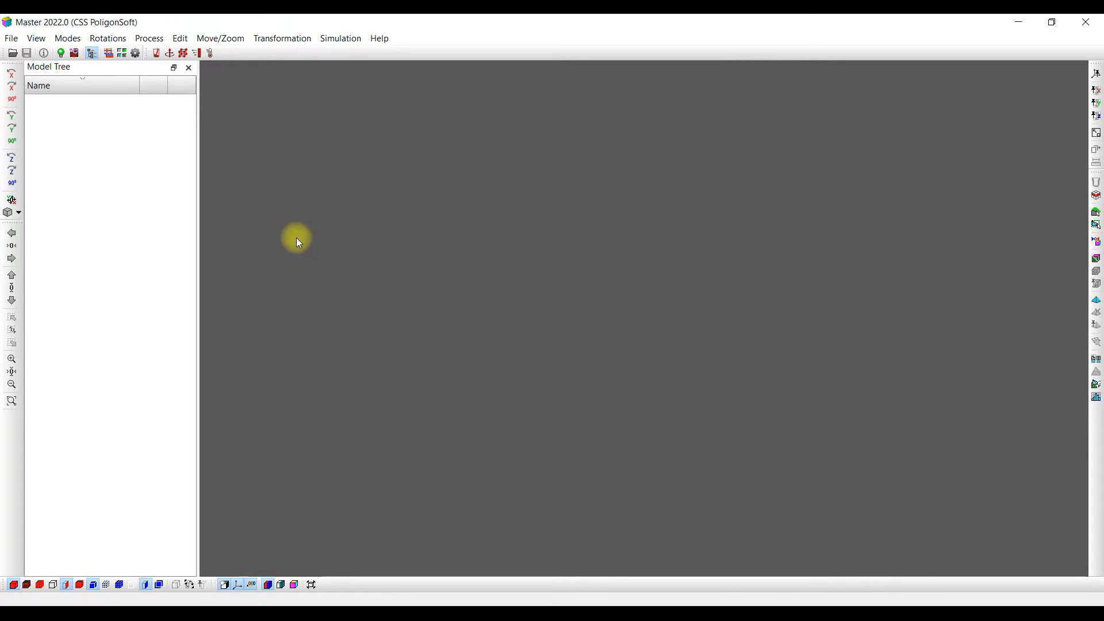
# Start loading a geometry file with HyperMesh as the file type and Millimeters as the units.
pyautogui.click(12, 39)
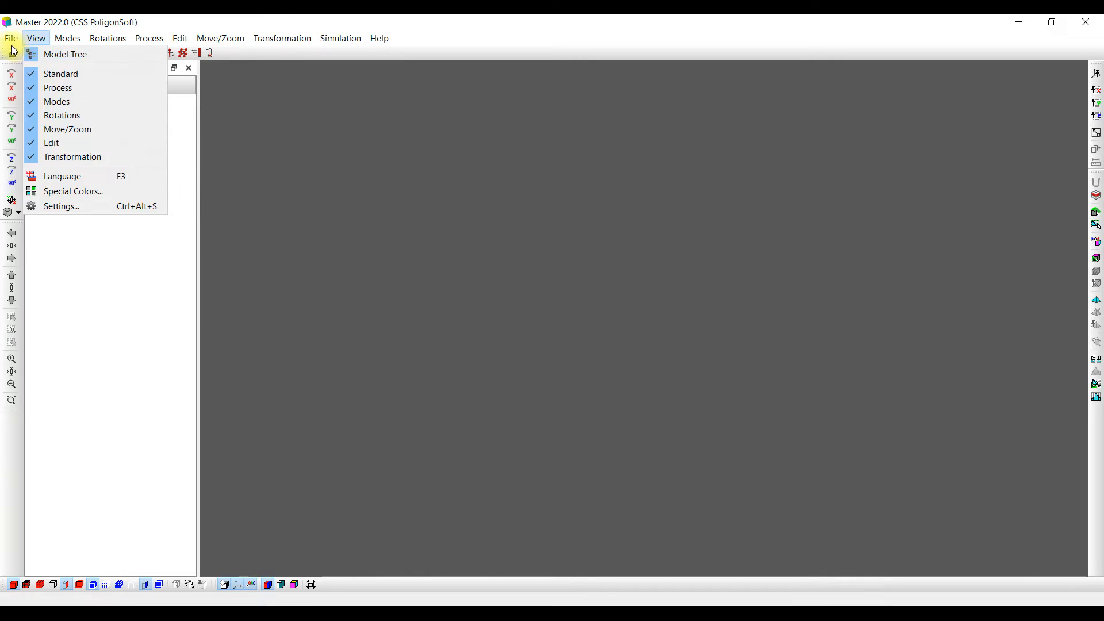
pyautogui.click(41, 55)
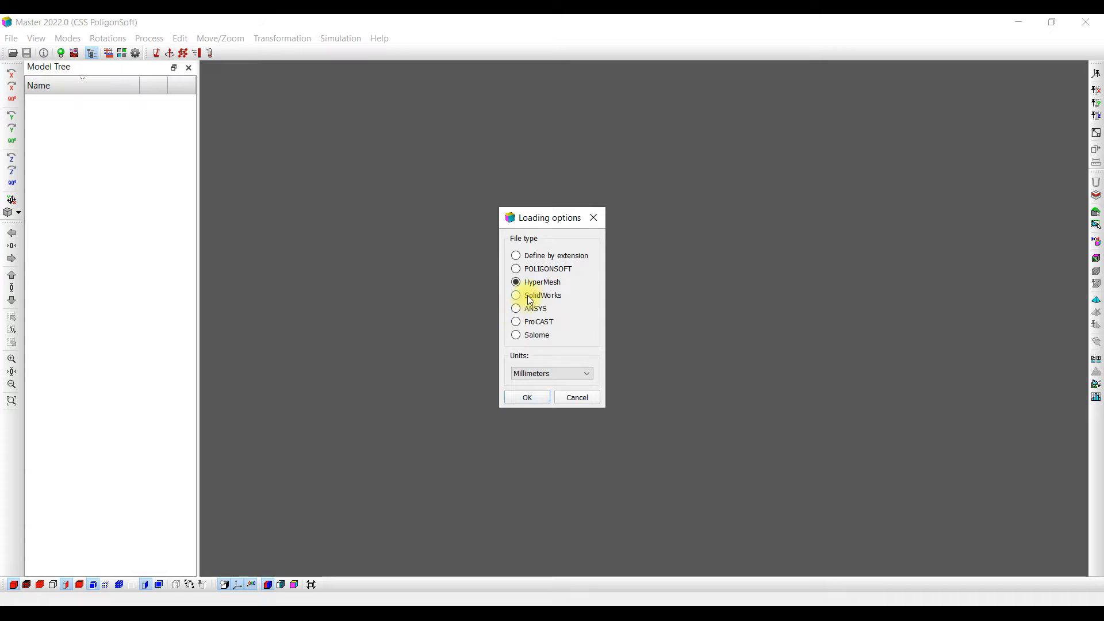
pyautogui.click(530, 268)
pyautogui.click(528, 256)
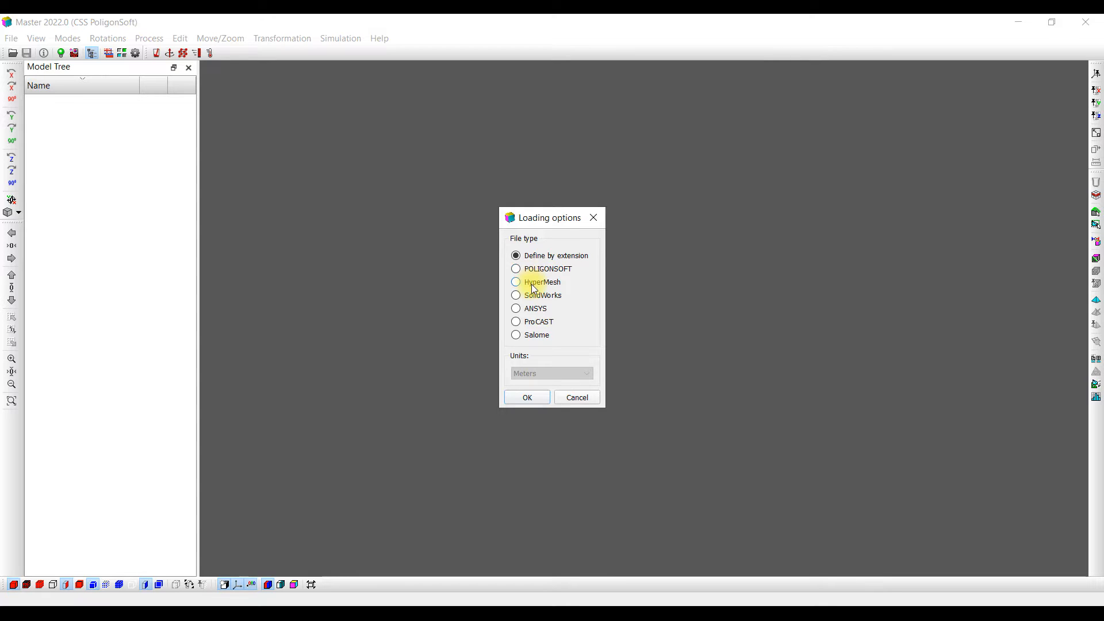
pyautogui.click(531, 282)
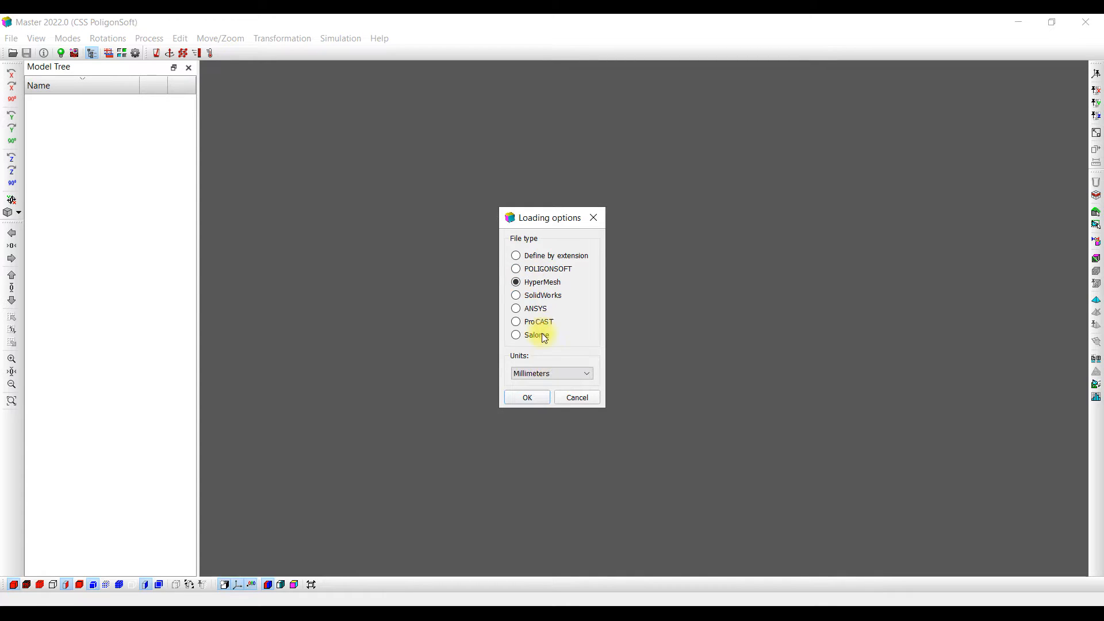
pyautogui.click(549, 373)
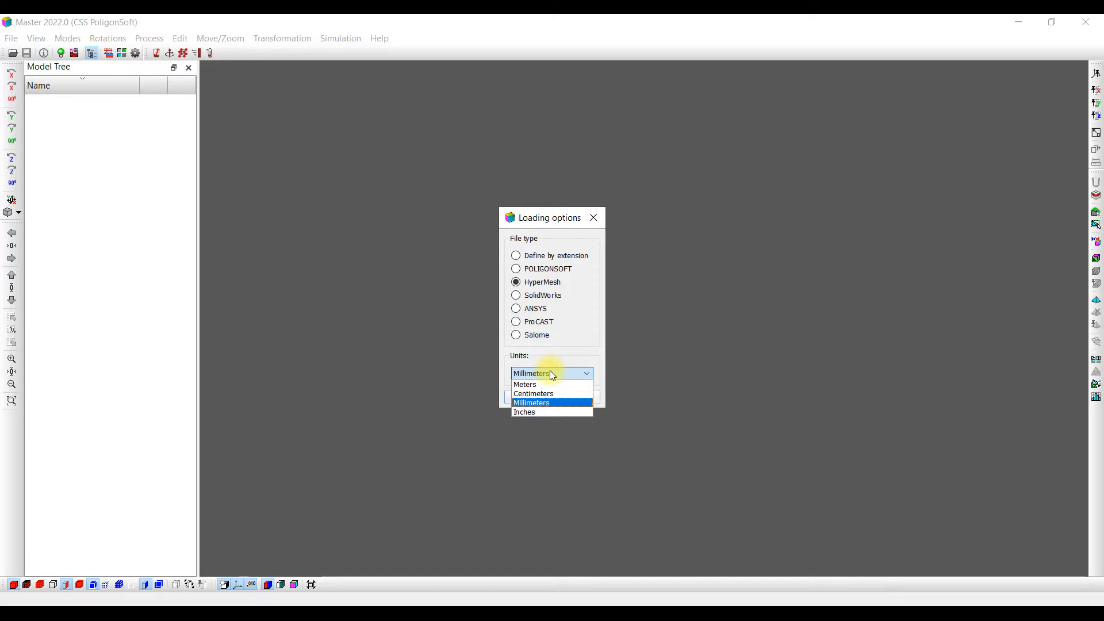
pyautogui.click(550, 374)
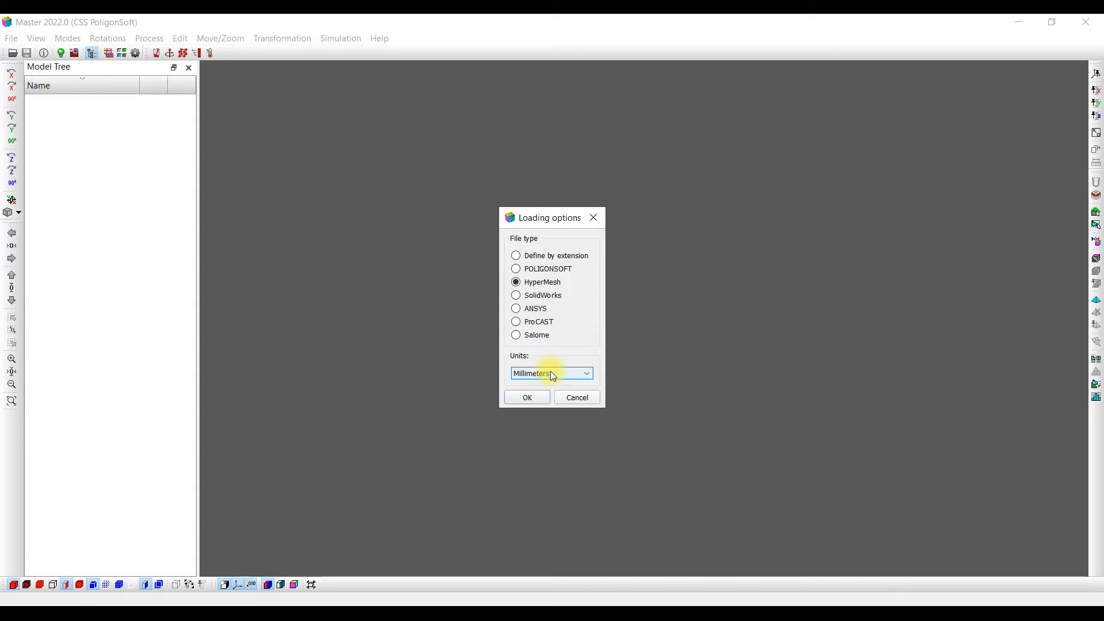
pyautogui.click(535, 398)
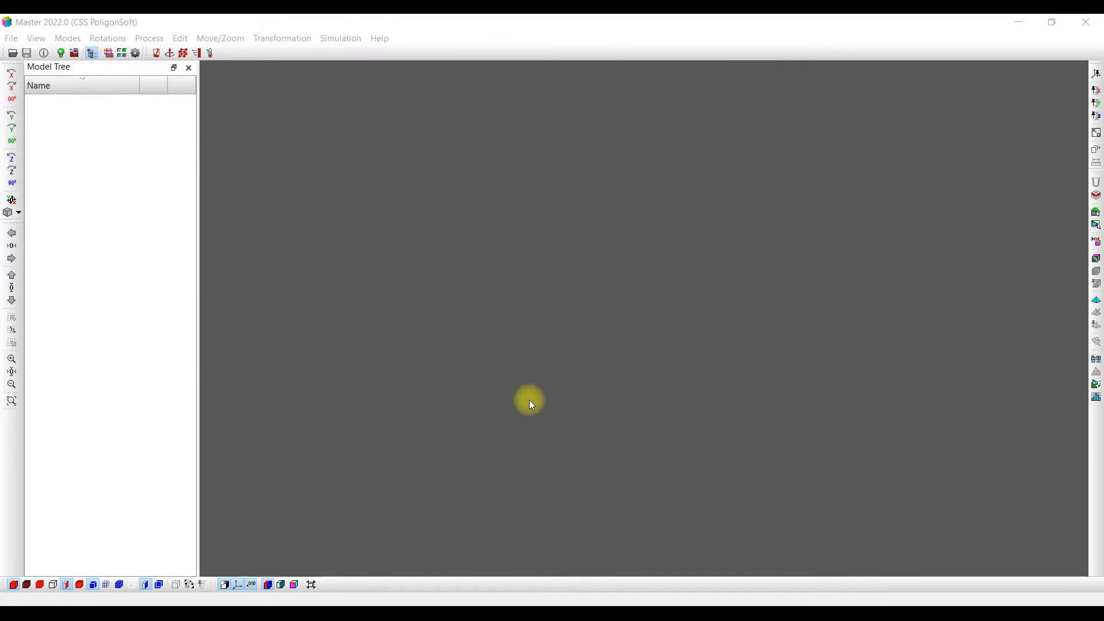
# Open the geometry file mol_b_sph.hyp and load the default simulation parameters instead of keeping the previous ones.
pyautogui.click(167, 135)
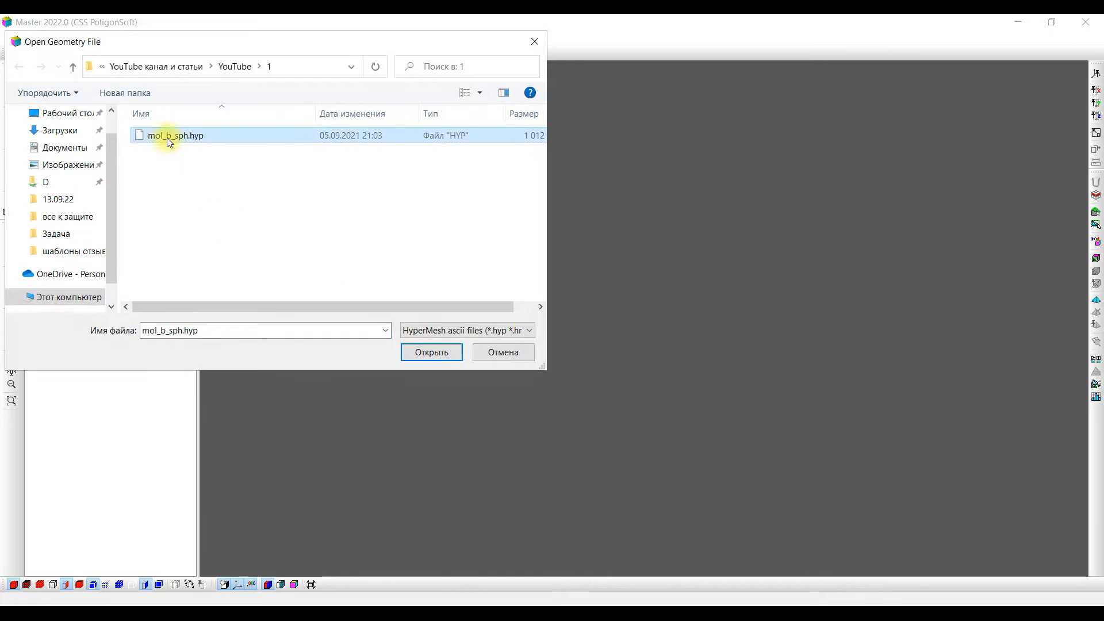
pyautogui.click(430, 353)
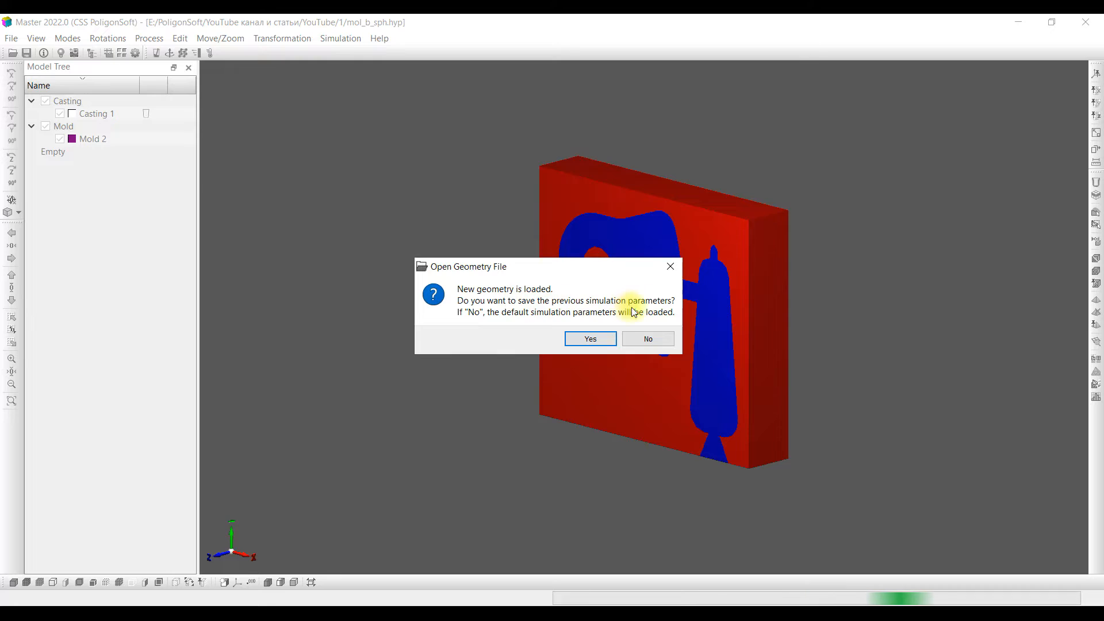
pyautogui.click(648, 338)
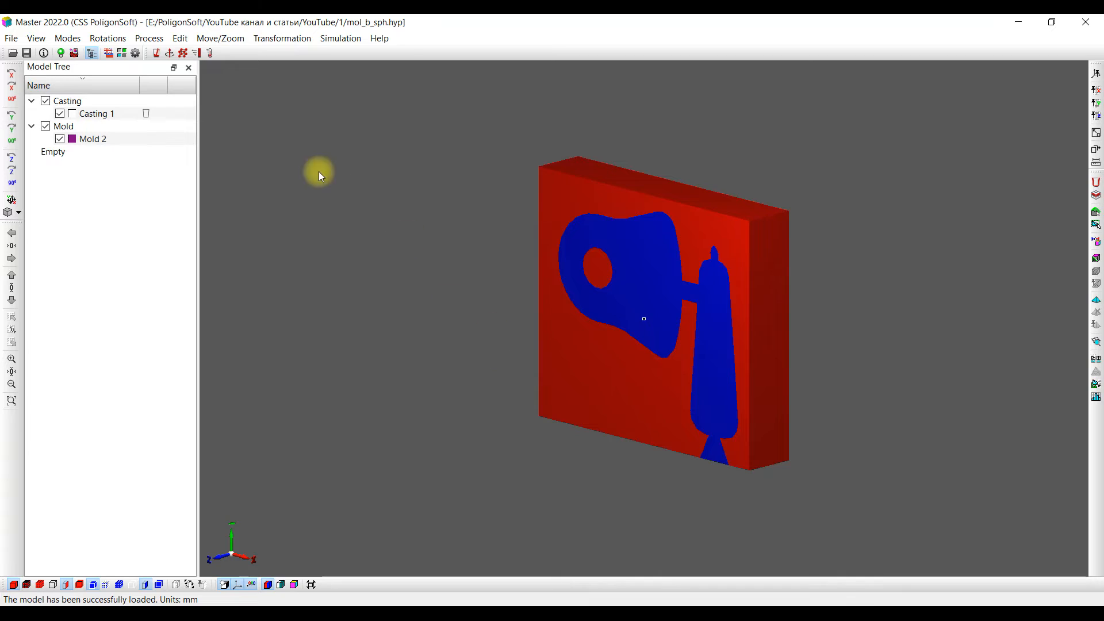
# Hide and reshow the Casting and Mold groups one at a time to check which volume each contains.
pyautogui.moveTo(320, 172); pyautogui.dragTo(408, 259)
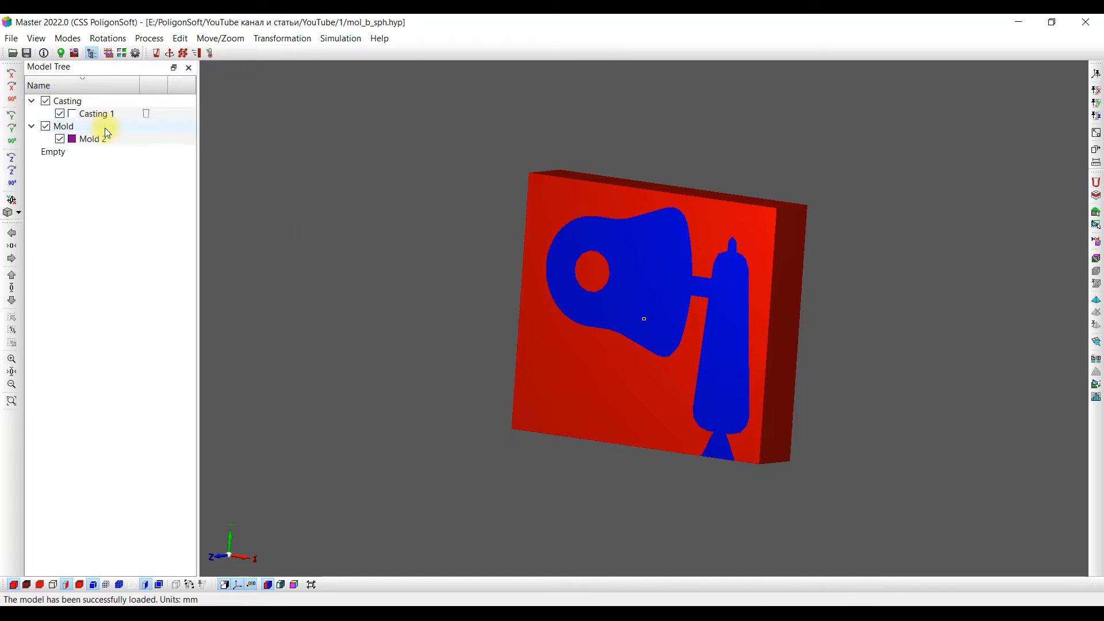
pyautogui.click(45, 102)
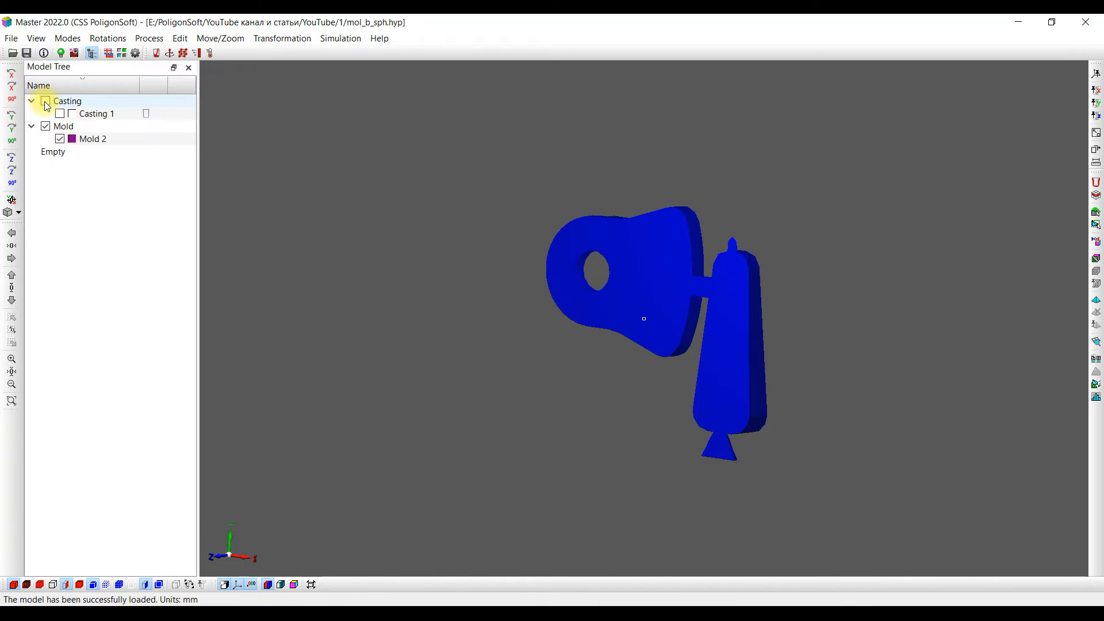
pyautogui.click(46, 101)
pyautogui.click(46, 127)
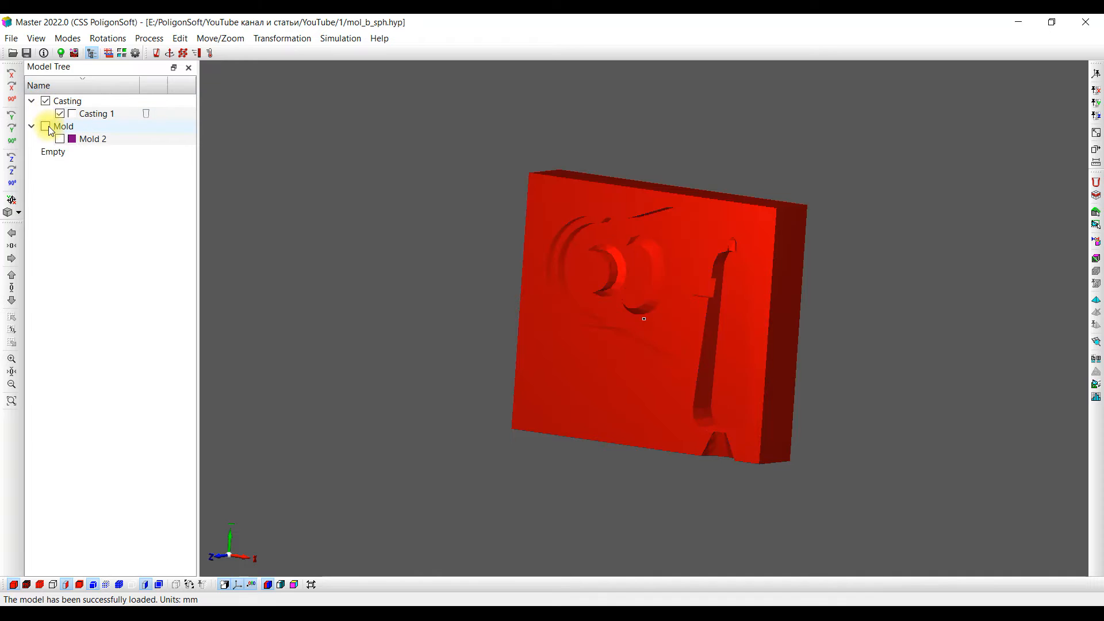
pyautogui.click(46, 127)
# Change the Mold 2 volume to type Casting with volume index 1 and accept setting default boundaries.
pyautogui.click(86, 140)
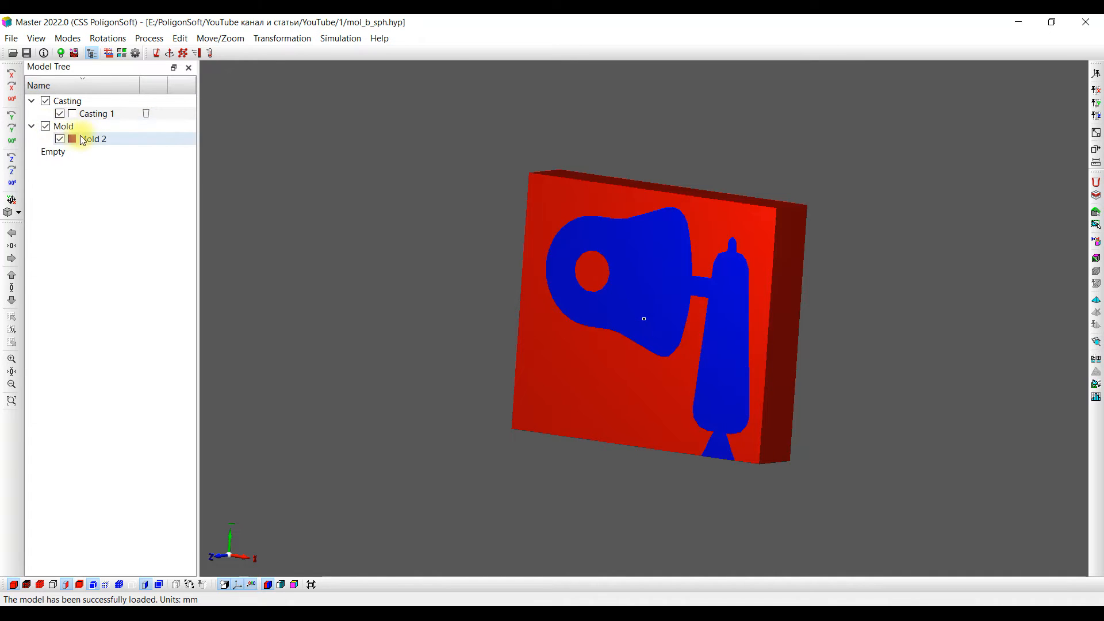
pyautogui.doubleClick(86, 140)
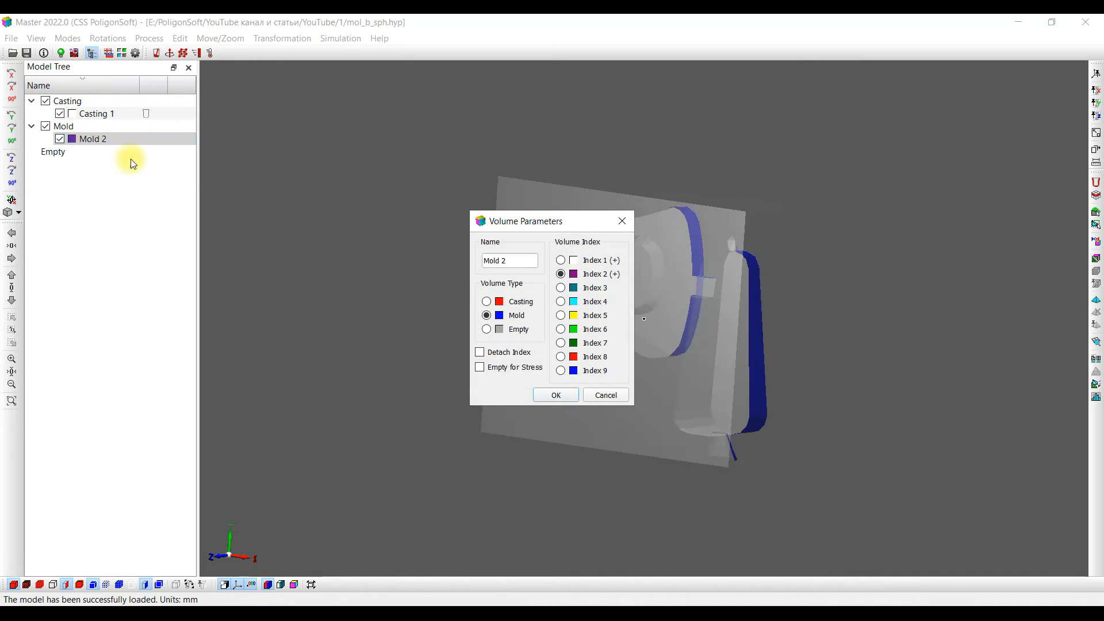
pyautogui.click(487, 303)
pyautogui.click(561, 261)
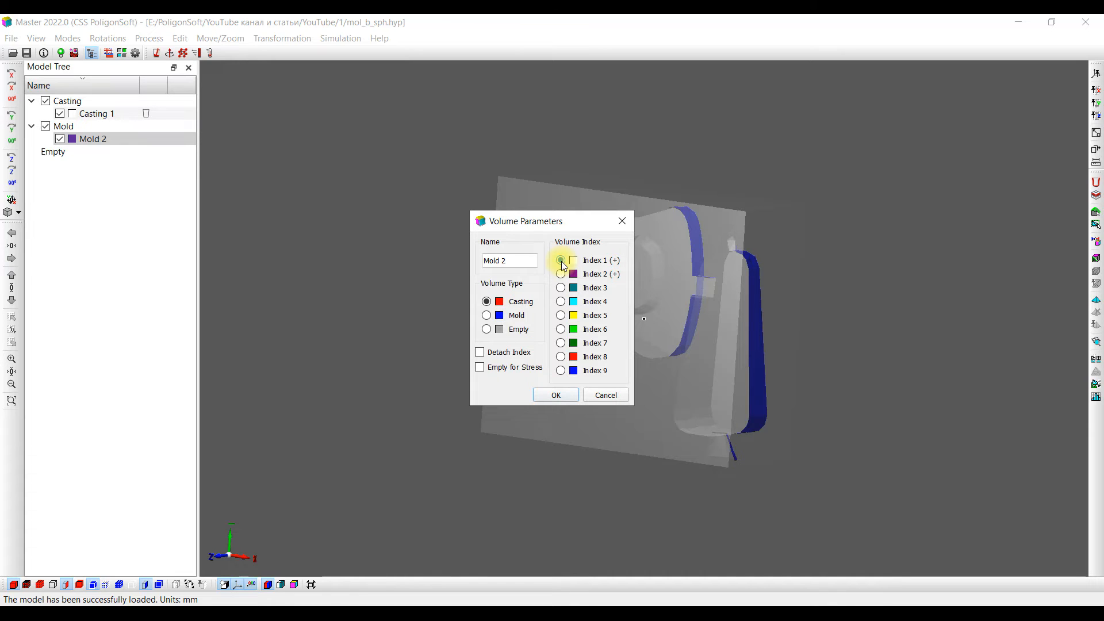
pyautogui.click(557, 393)
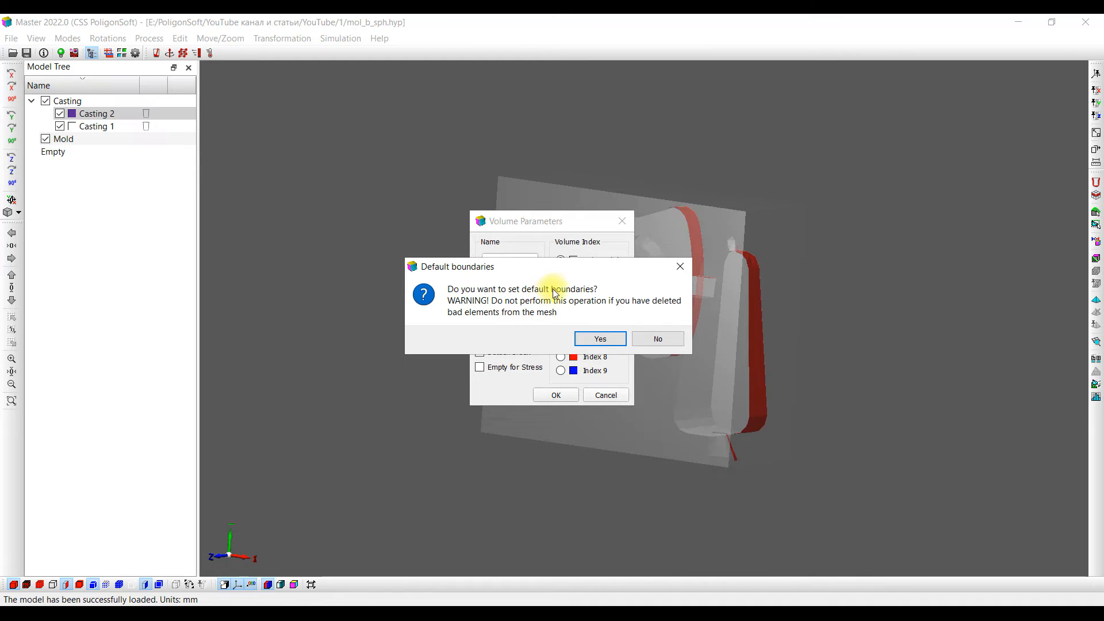
pyautogui.click(593, 340)
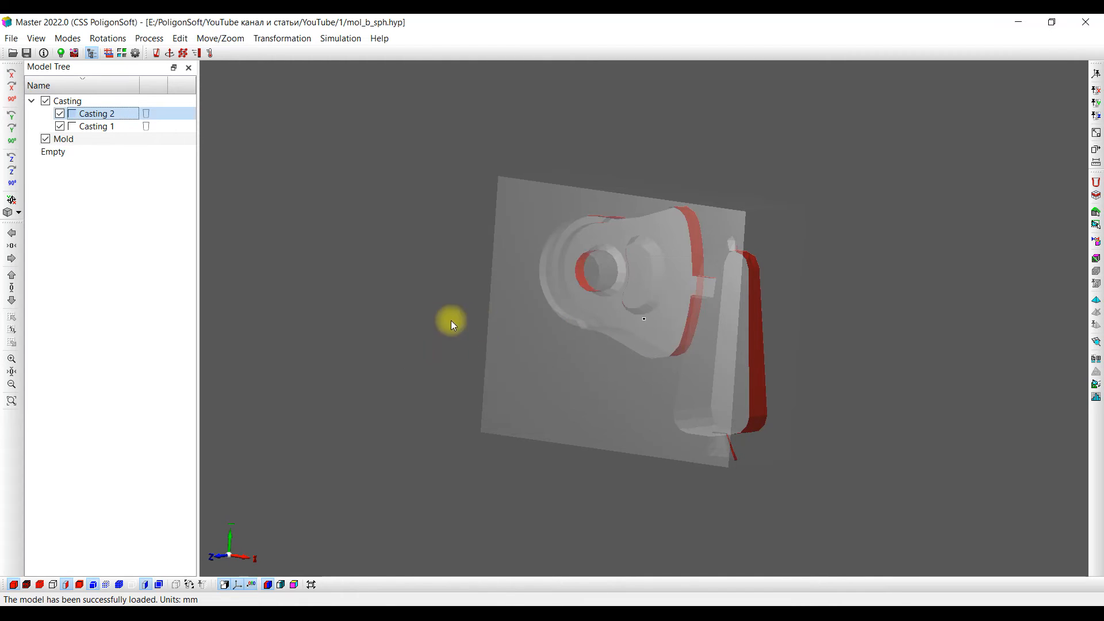
# Hide and reshow the Casting 1 and Casting 2 volumes in turn to identify each one.
pyautogui.click(60, 126)
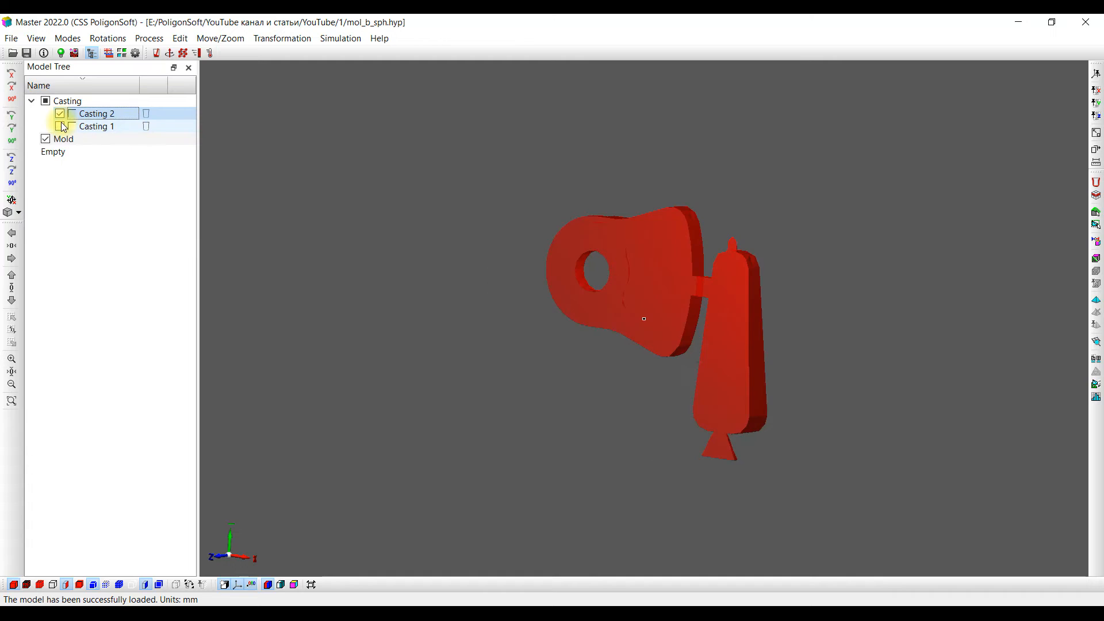
pyautogui.click(60, 128)
pyautogui.click(61, 115)
pyautogui.click(60, 114)
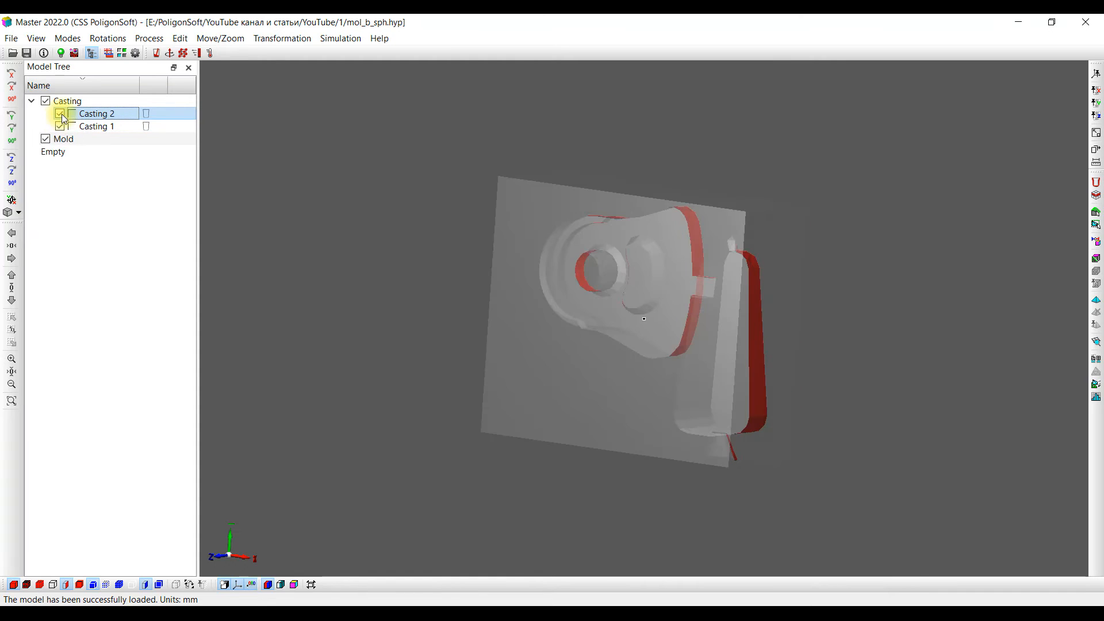
# With Casting 2 hidden, change the Casting 1 volume to type Mold with volume index 2, and show the casting again.
pyautogui.click(60, 114)
pyautogui.doubleClick(90, 127)
pyautogui.click(486, 315)
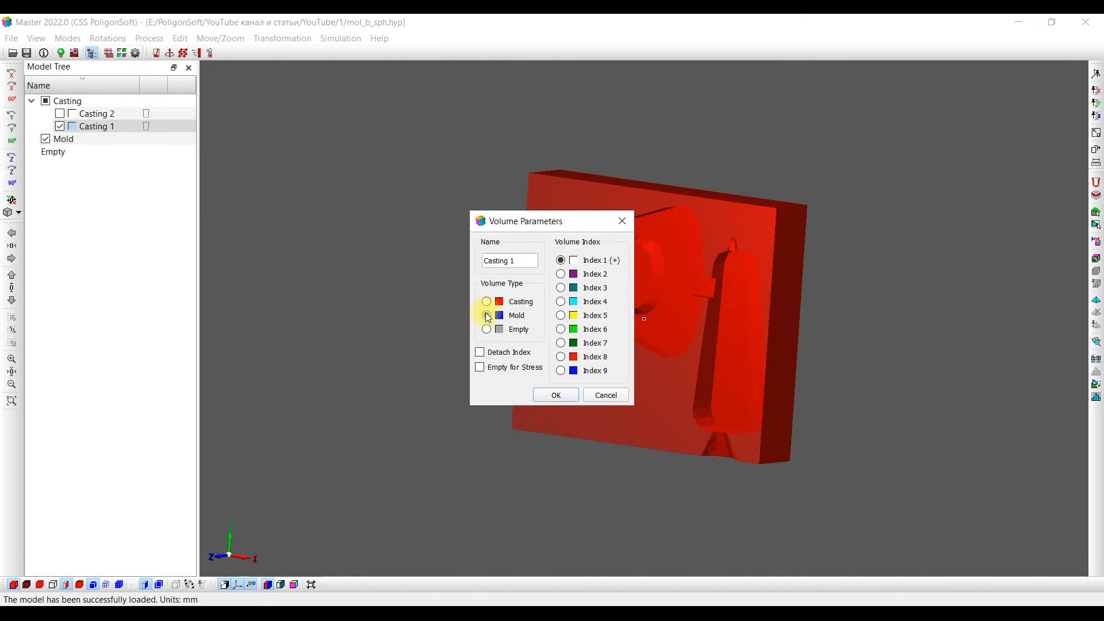
pyautogui.click(561, 274)
pyautogui.click(571, 395)
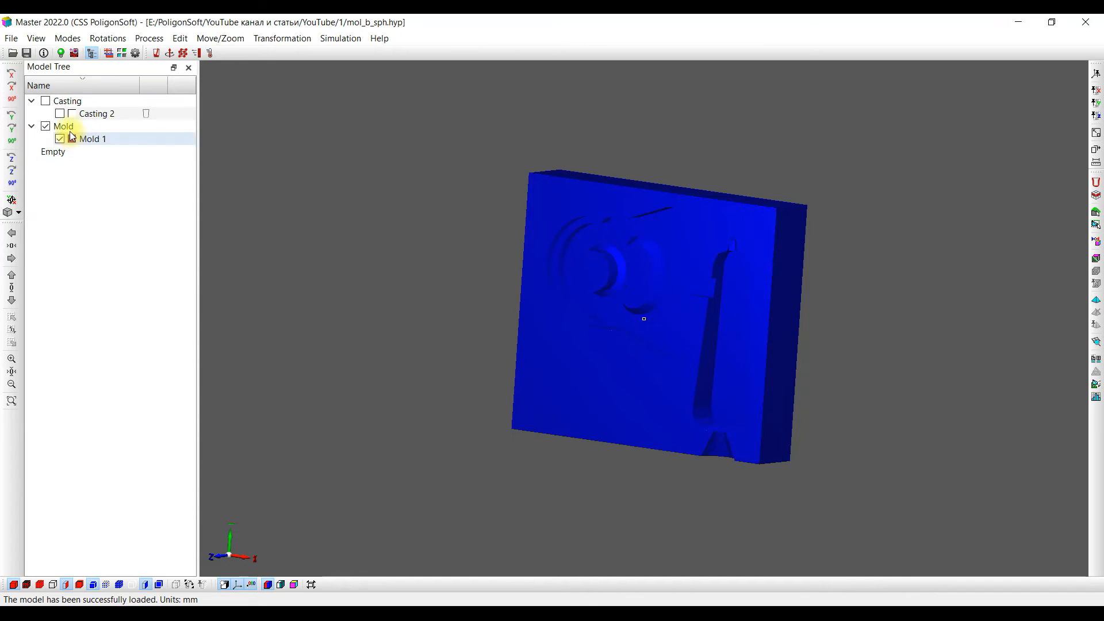
pyautogui.click(45, 101)
# Orbit the model freely, reset its orientation, and rotate it twice by 90° clockwise around the Z-axis.
pyautogui.moveTo(441, 216)
pyautogui.mouseDown(button='middle')
pyautogui.moveTo(427, 217)
pyautogui.moveTo(438, 217)
pyautogui.mouseUp(button='middle')
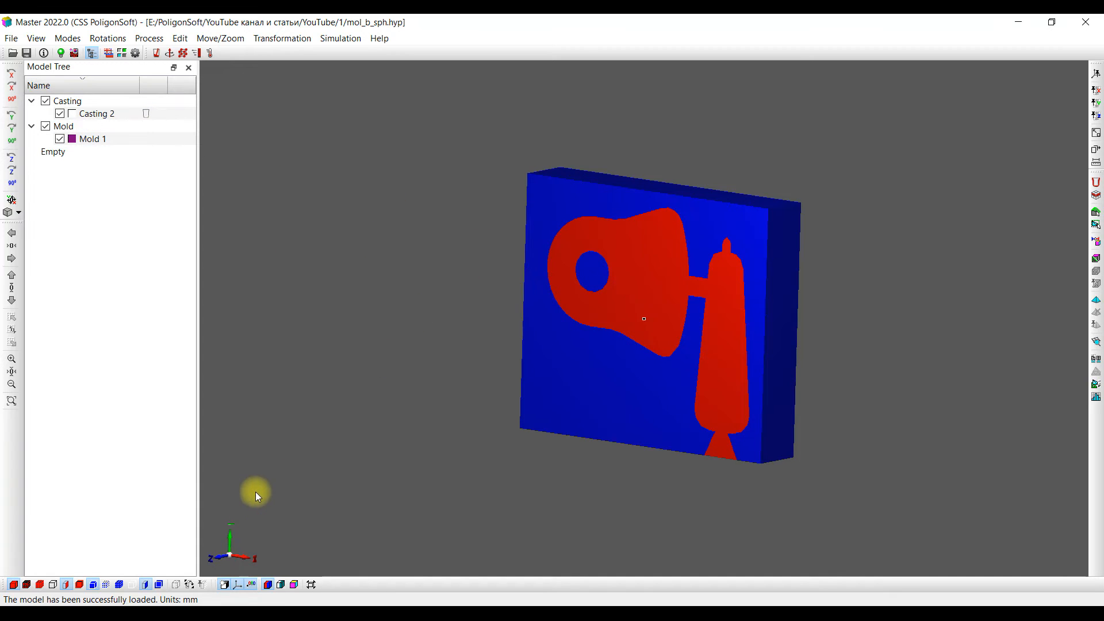
pyautogui.moveTo(255, 492); pyautogui.dragTo(233, 525, button='middle')
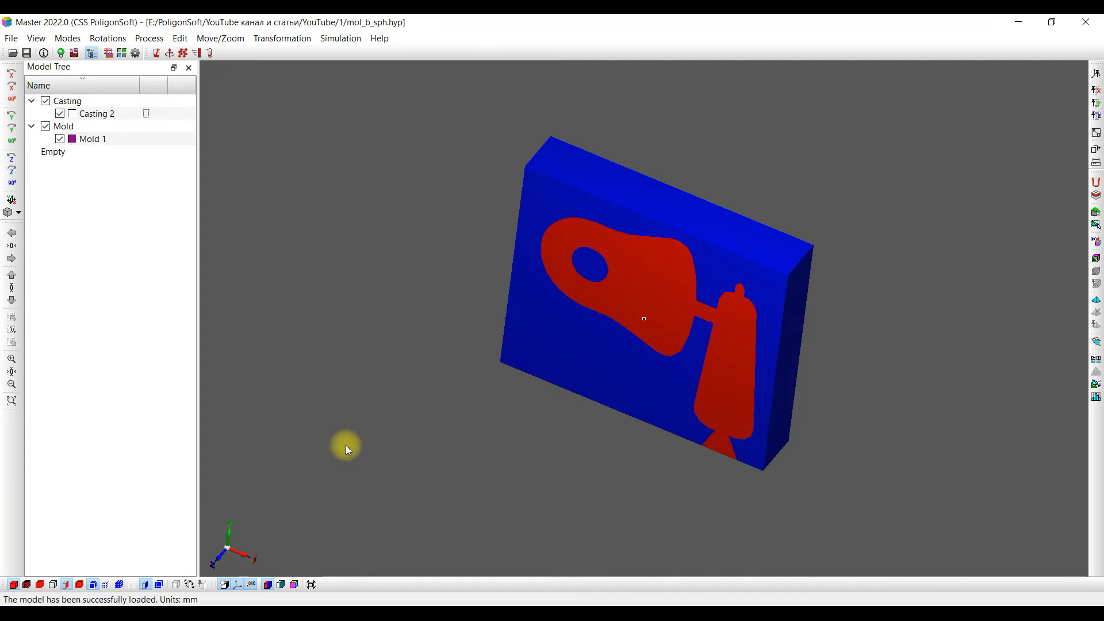
pyautogui.moveTo(345, 443); pyautogui.dragTo(401, 395, button='middle')
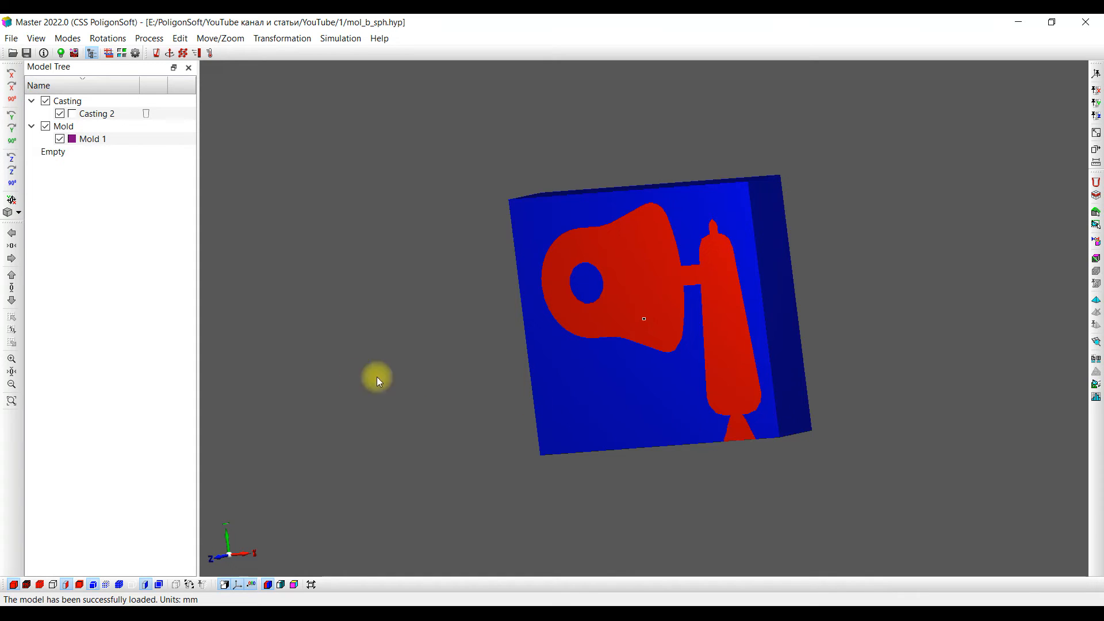
pyautogui.click(11, 201)
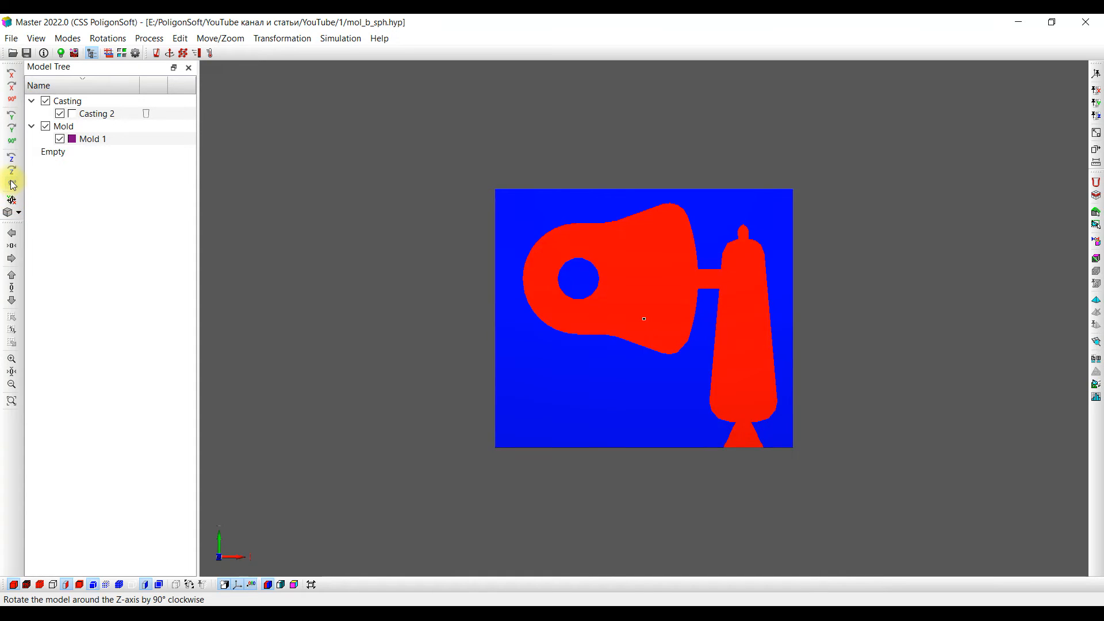
pyautogui.click(13, 185)
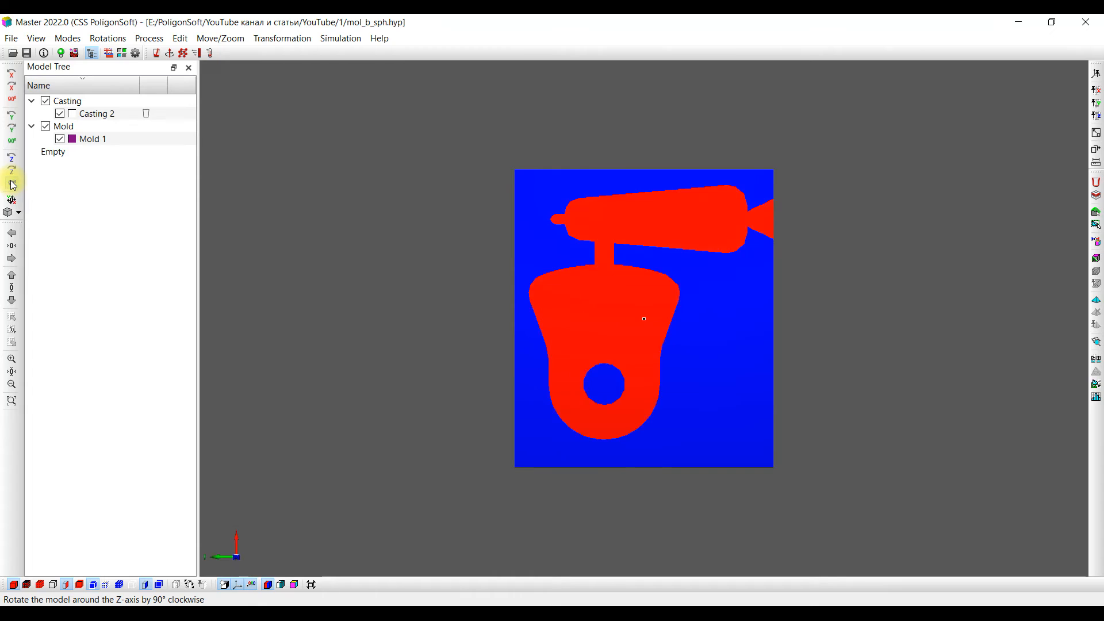
pyautogui.click(13, 185)
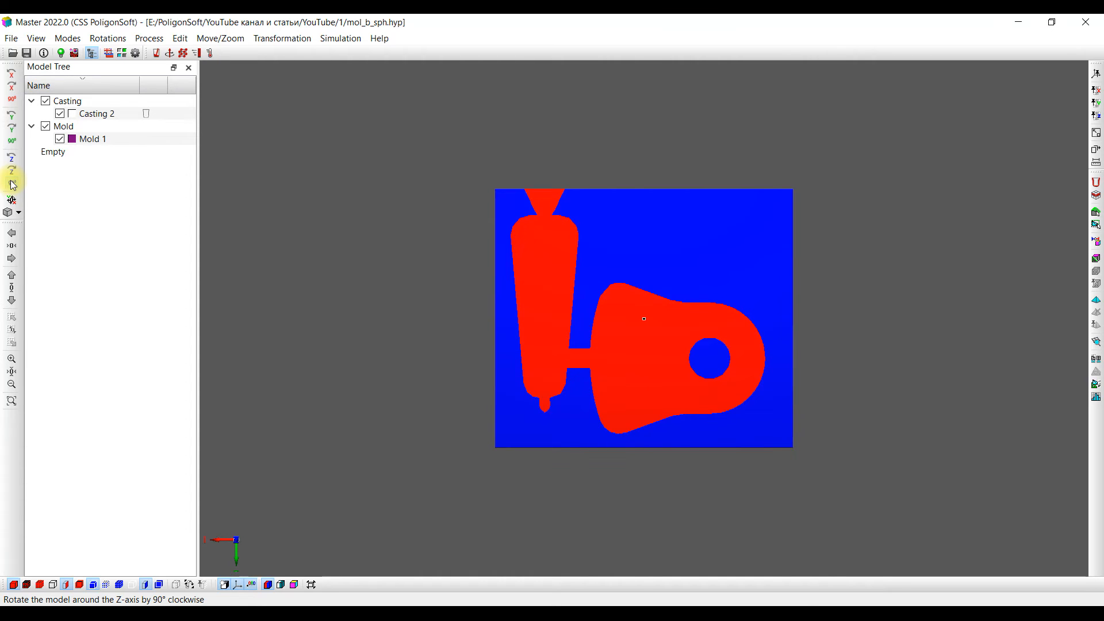
# Rotate the model through a full turn around the Y-axis in 90° increments, and nudge it around the Z-axis and back.
pyautogui.click(12, 145)
pyautogui.click(13, 147)
pyautogui.click(12, 148)
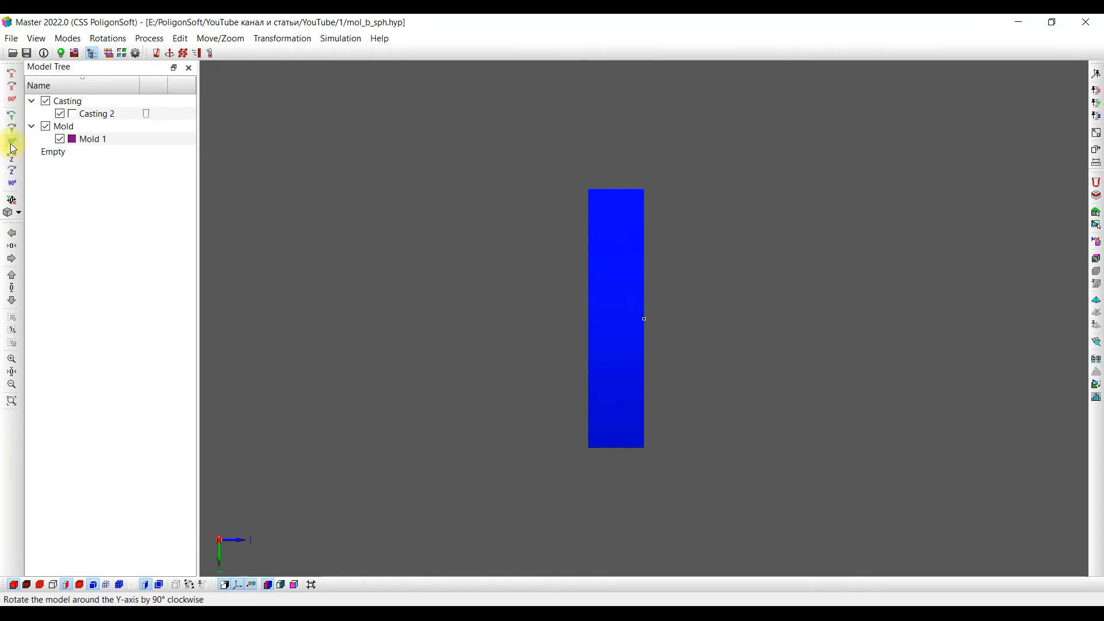
pyautogui.click(12, 147)
pyautogui.click(13, 164)
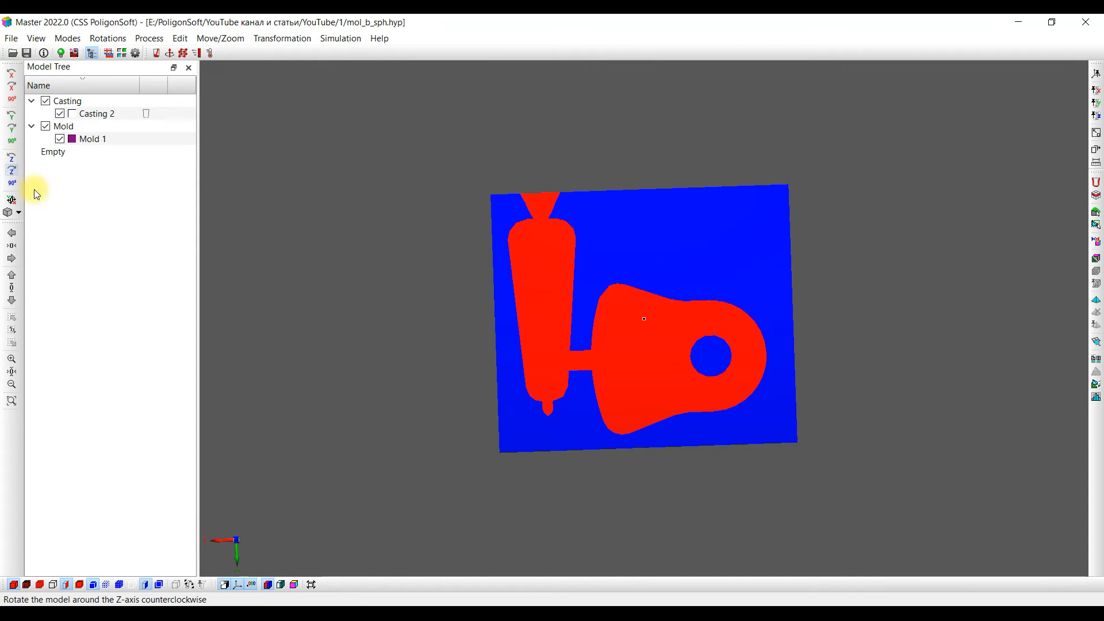
pyautogui.click(11, 170)
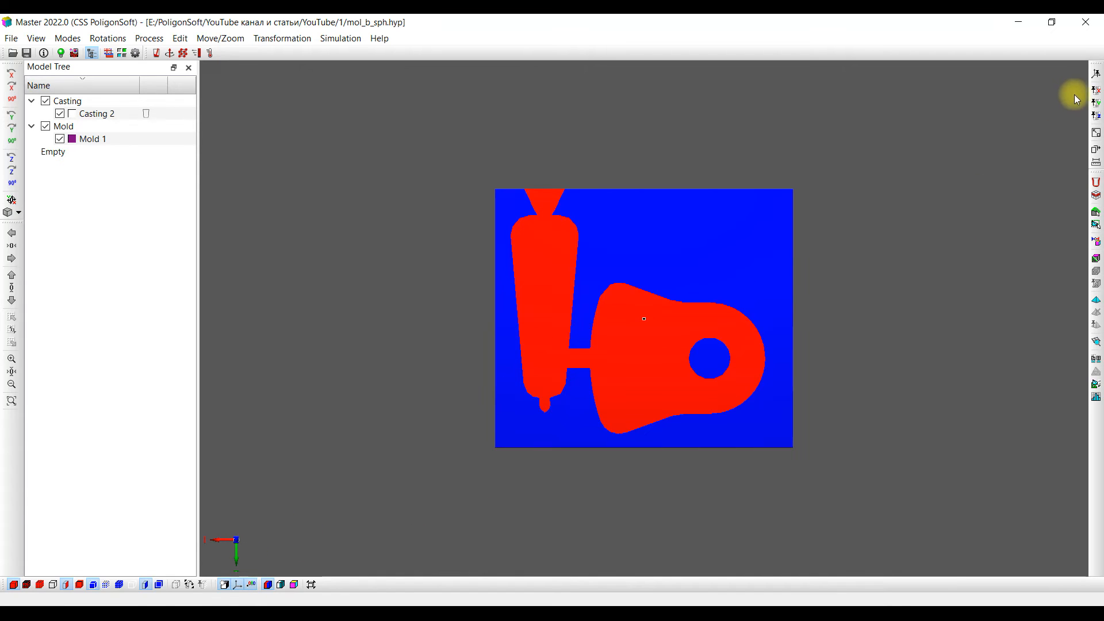
# Align the coordinate axes with the model's current upright orientation and orbit to check the new axis directions.
pyautogui.click(1095, 75)
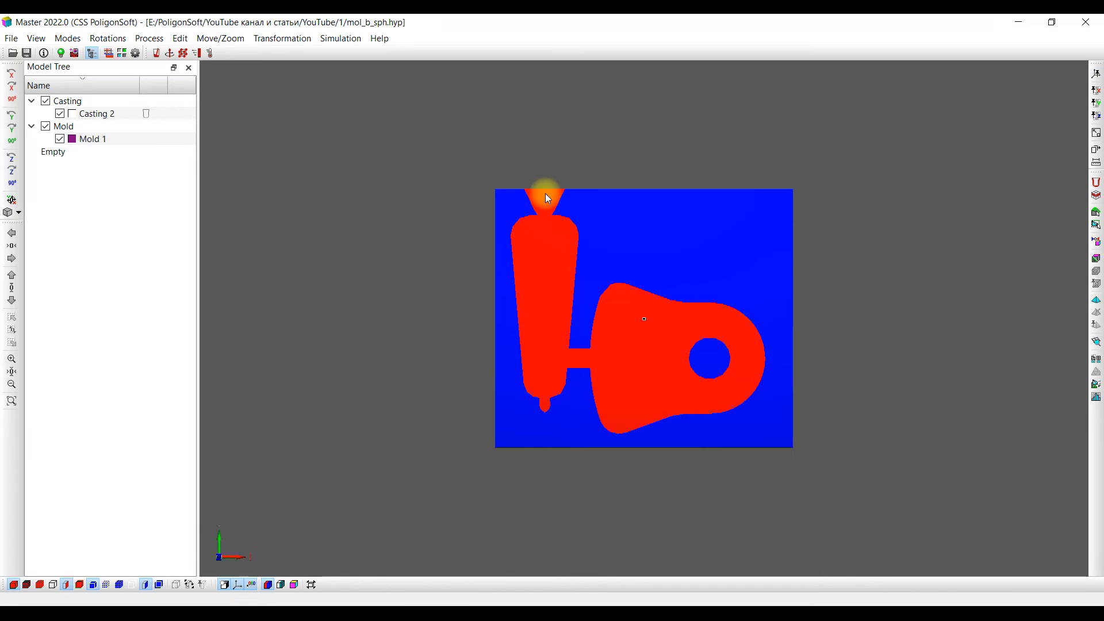
pyautogui.moveTo(455, 218)
pyautogui.mouseDown(button='middle')
pyautogui.moveTo(435, 291)
pyautogui.moveTo(445, 228)
pyautogui.mouseUp(button='middle')
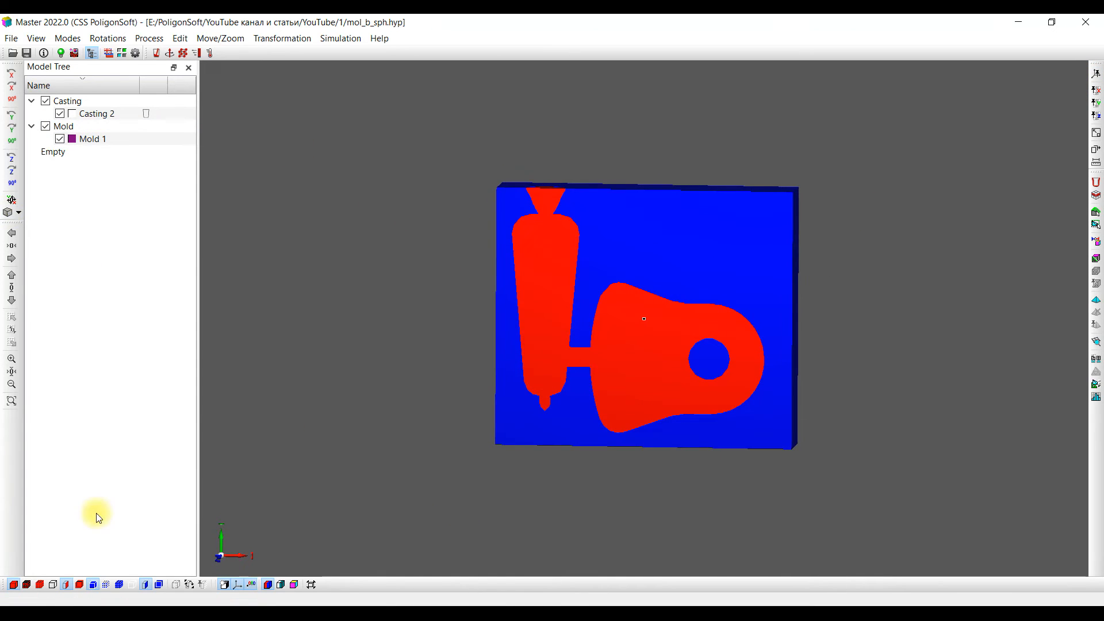
pyautogui.moveTo(506, 298); pyautogui.dragTo(393, 246)
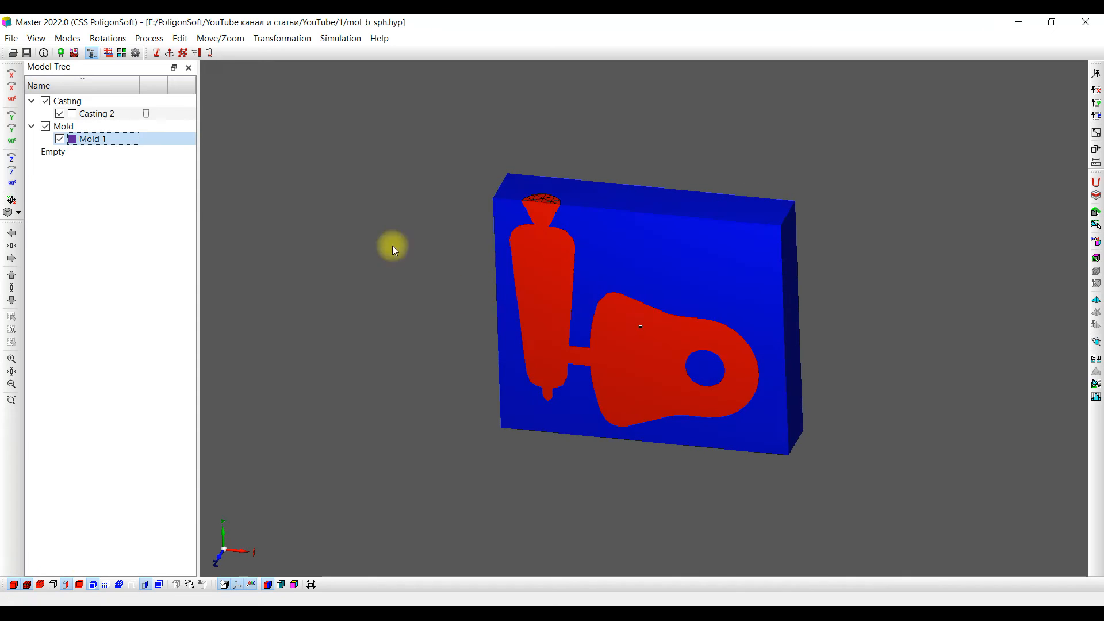
# Hide the mold surface, mold section and casting section to view the whole meshed casting, toggling the casting section on and off.
pyautogui.click(93, 585)
pyautogui.click(144, 584)
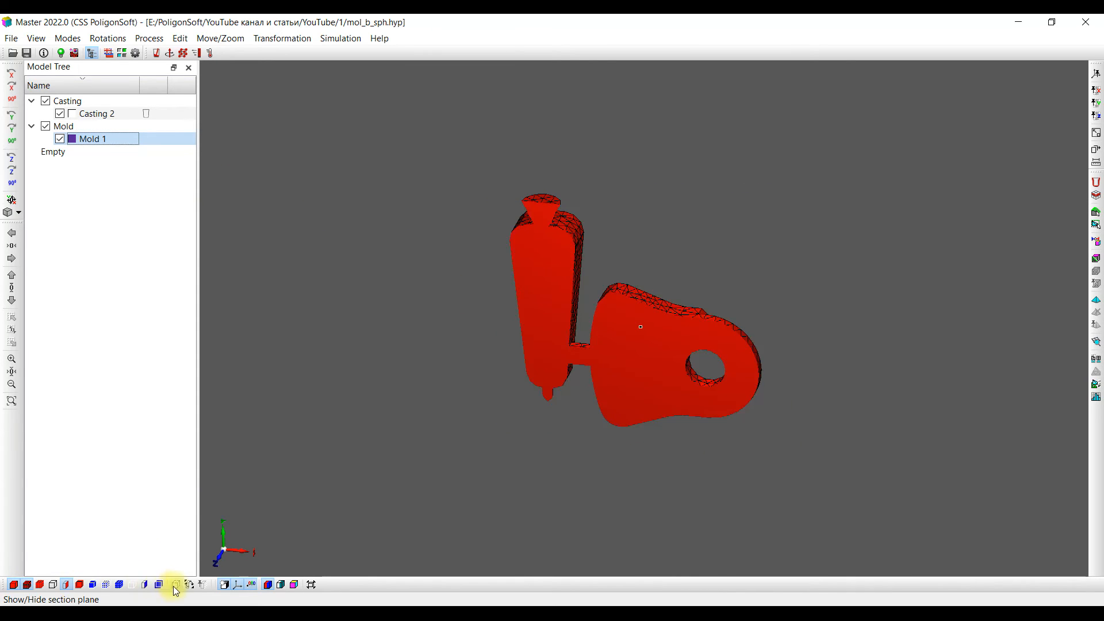
pyautogui.click(67, 585)
pyautogui.moveTo(457, 335); pyautogui.dragTo(446, 320)
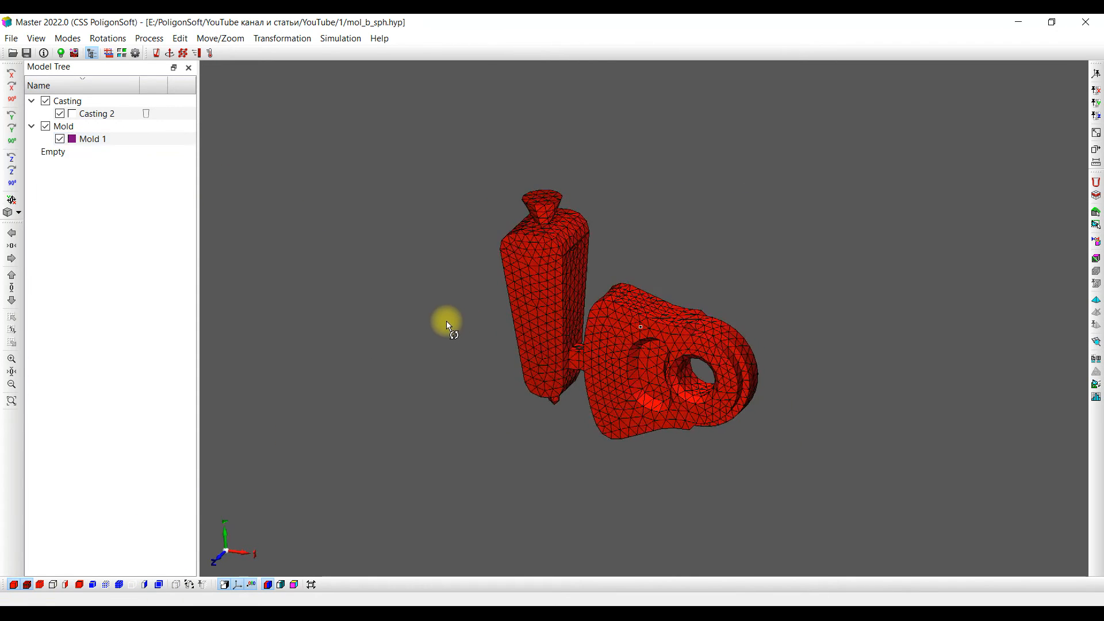
pyautogui.click(68, 586)
pyautogui.click(67, 586)
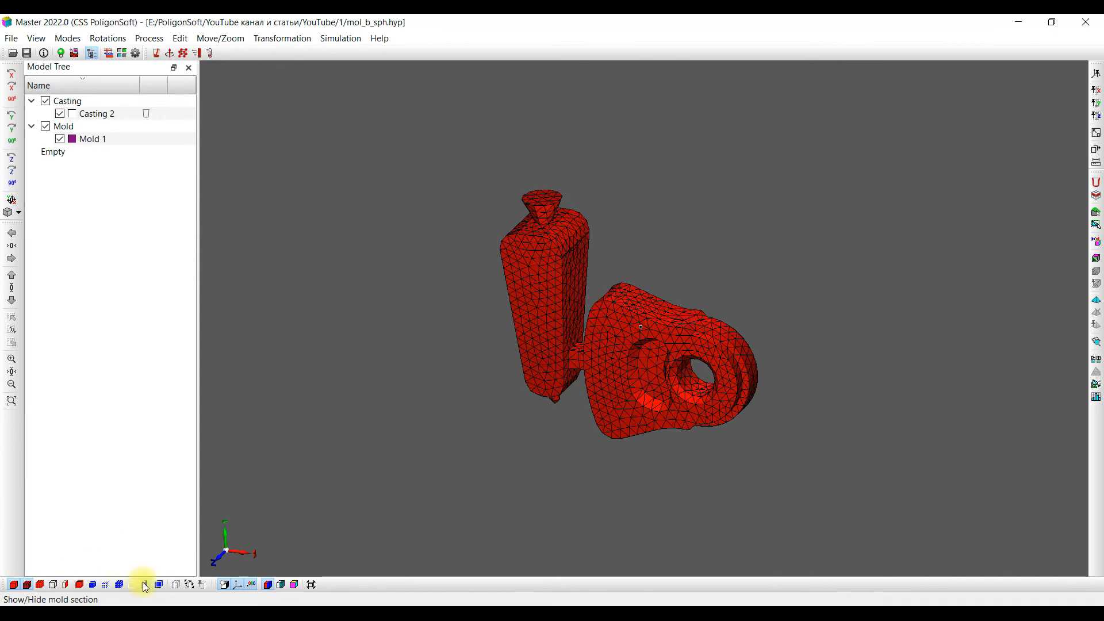
# Display the section plane, view it from an angle, and switch the rotation and movement controls to act on the plane.
pyautogui.click(174, 586)
pyautogui.moveTo(466, 238); pyautogui.dragTo(415, 233)
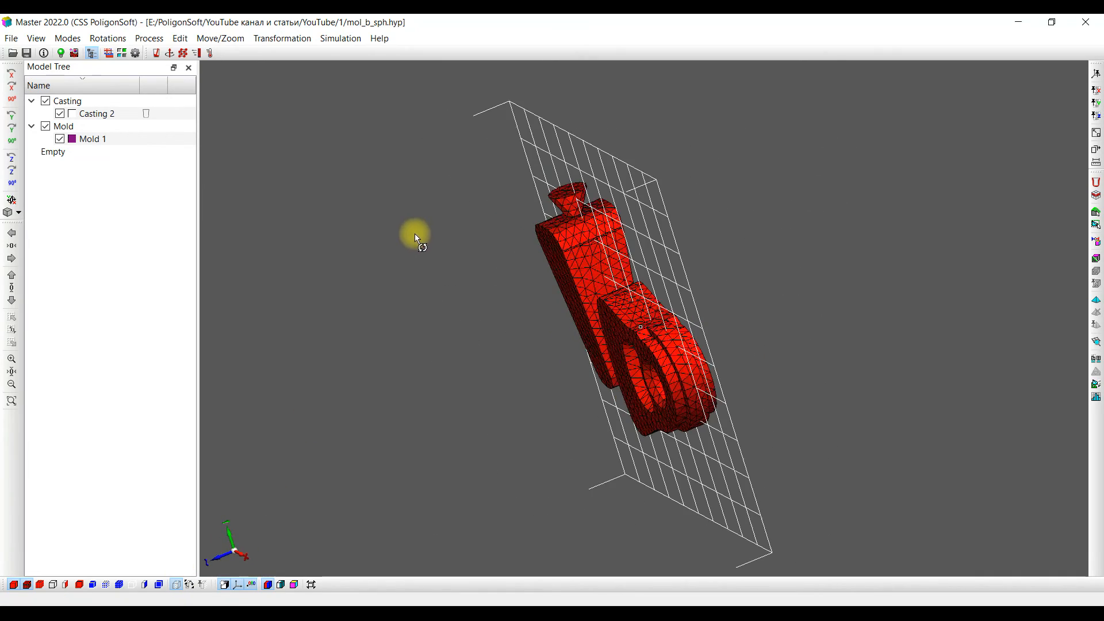
pyautogui.click(190, 586)
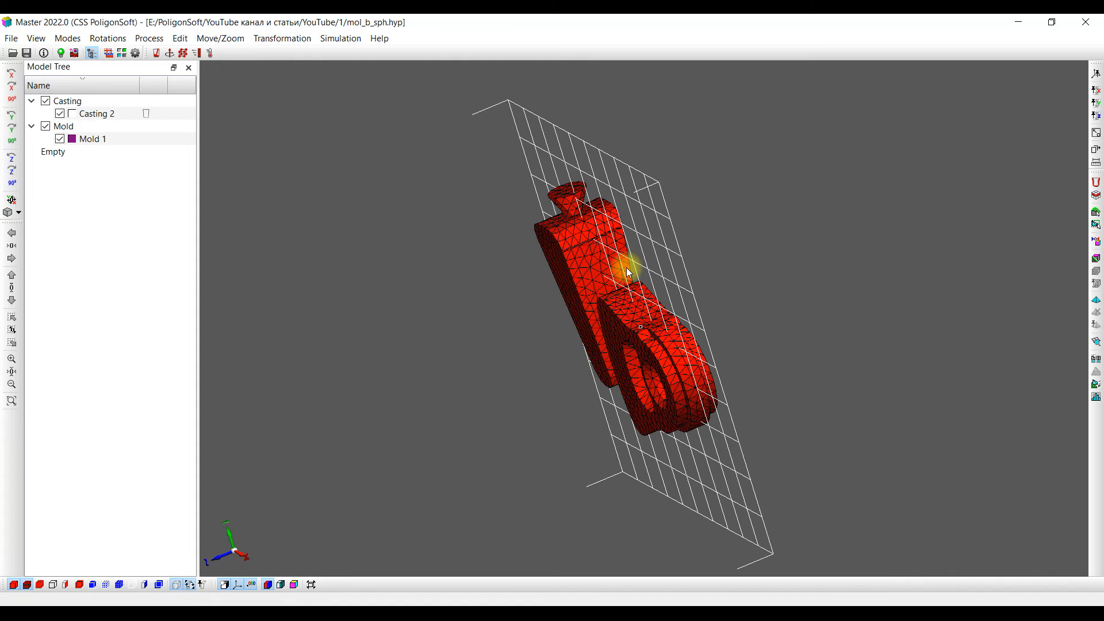
pyautogui.moveTo(628, 264); pyautogui.dragTo(602, 285)
pyautogui.moveTo(508, 328)
pyautogui.mouseDown()
pyautogui.moveTo(538, 319)
pyautogui.moveTo(514, 327)
pyautogui.mouseUp()
# Rotate the section plane around the Z, Y and X axes, using 90° increments, and bring it back to its original orientation.
pyautogui.click(15, 202)
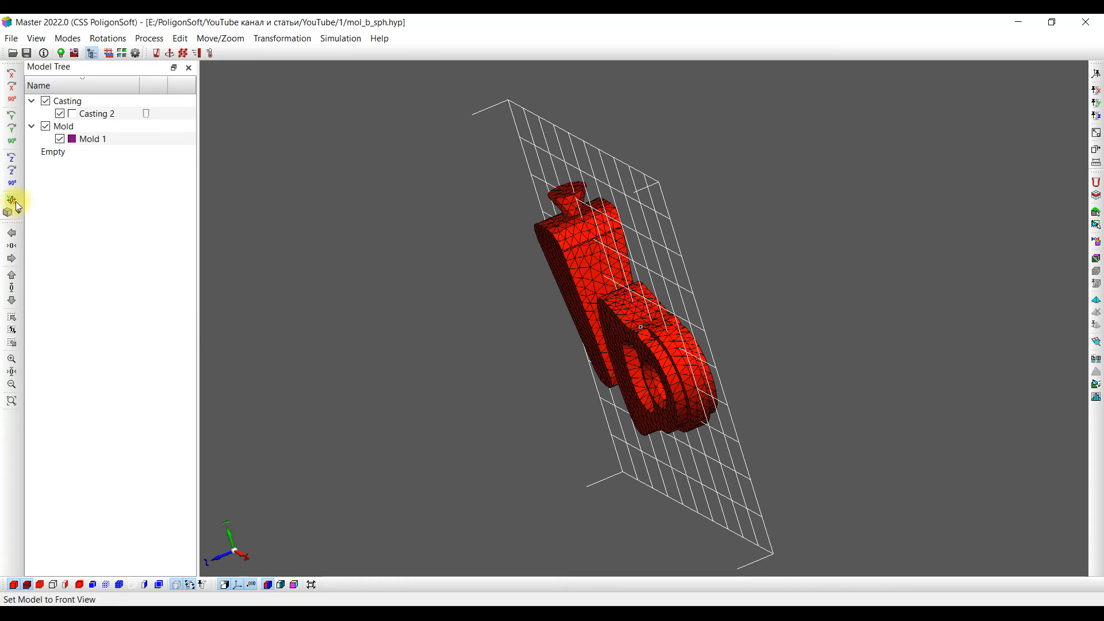
pyautogui.click(12, 173)
pyautogui.click(12, 140)
pyautogui.click(12, 140)
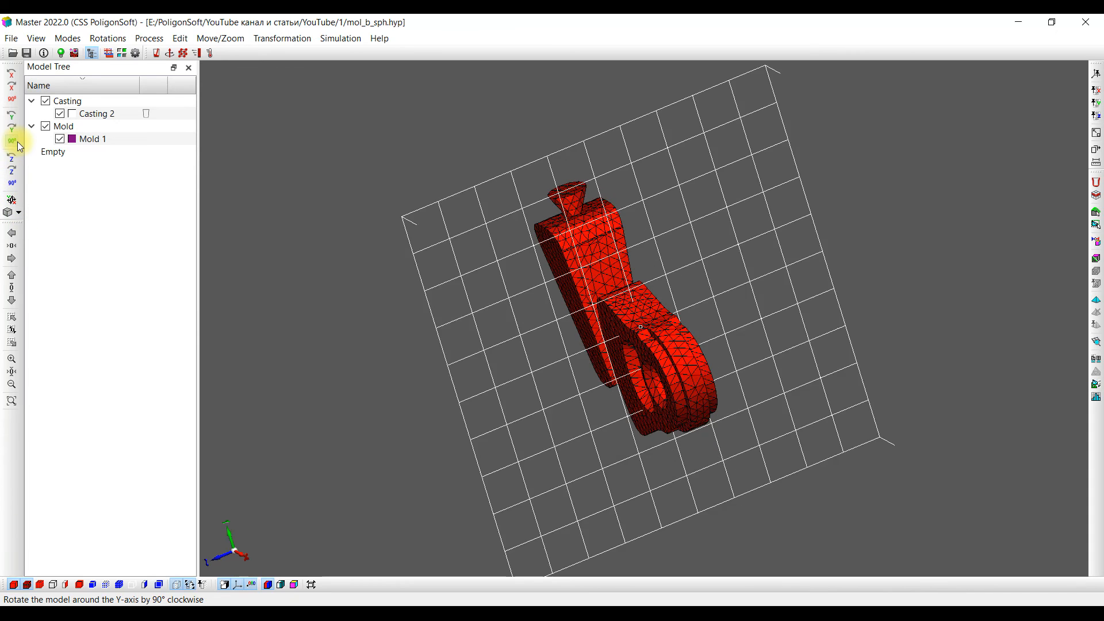
pyautogui.click(12, 141)
pyautogui.click(12, 101)
pyautogui.click(11, 102)
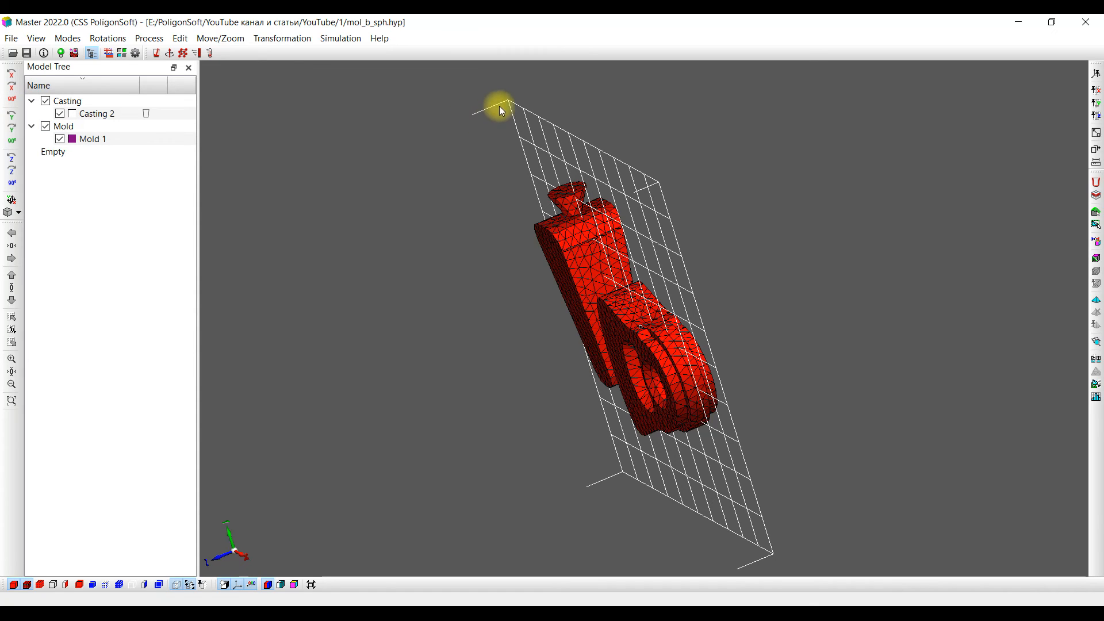
# Hide the section plane and display the casting and mold sections together with the mold surface.
pyautogui.click(202, 584)
pyautogui.moveTo(511, 319); pyautogui.dragTo(472, 331)
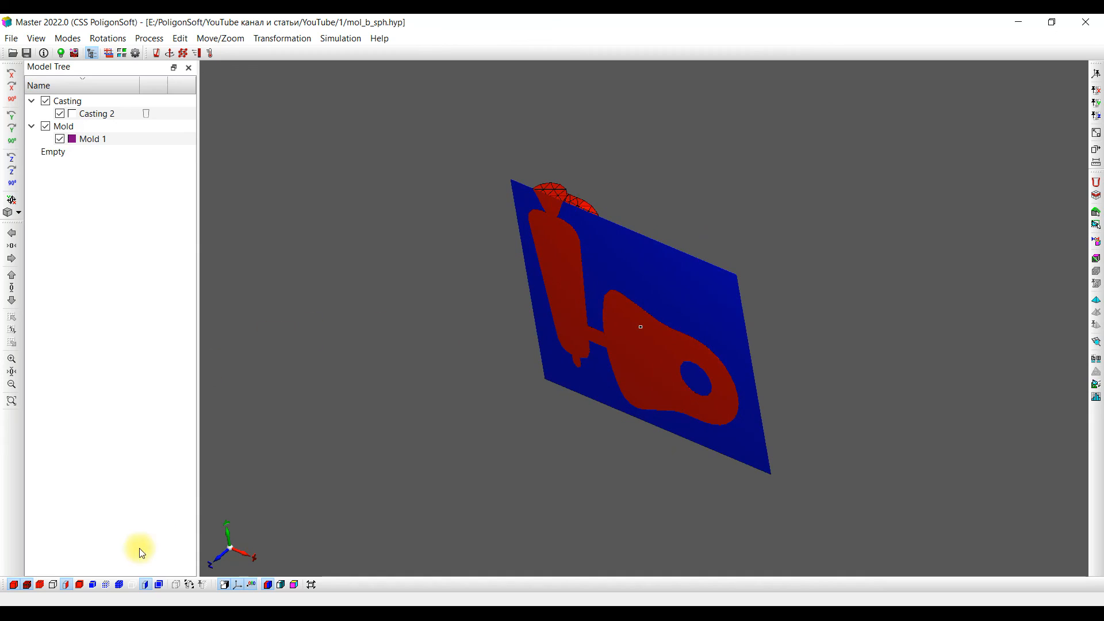
pyautogui.click(149, 584)
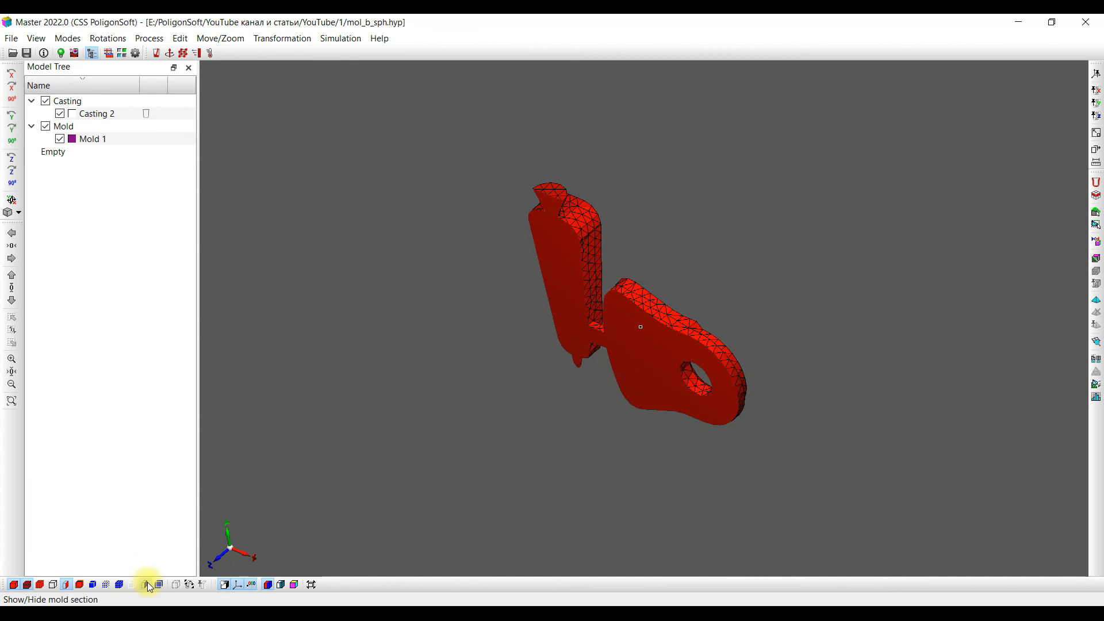
pyautogui.click(93, 584)
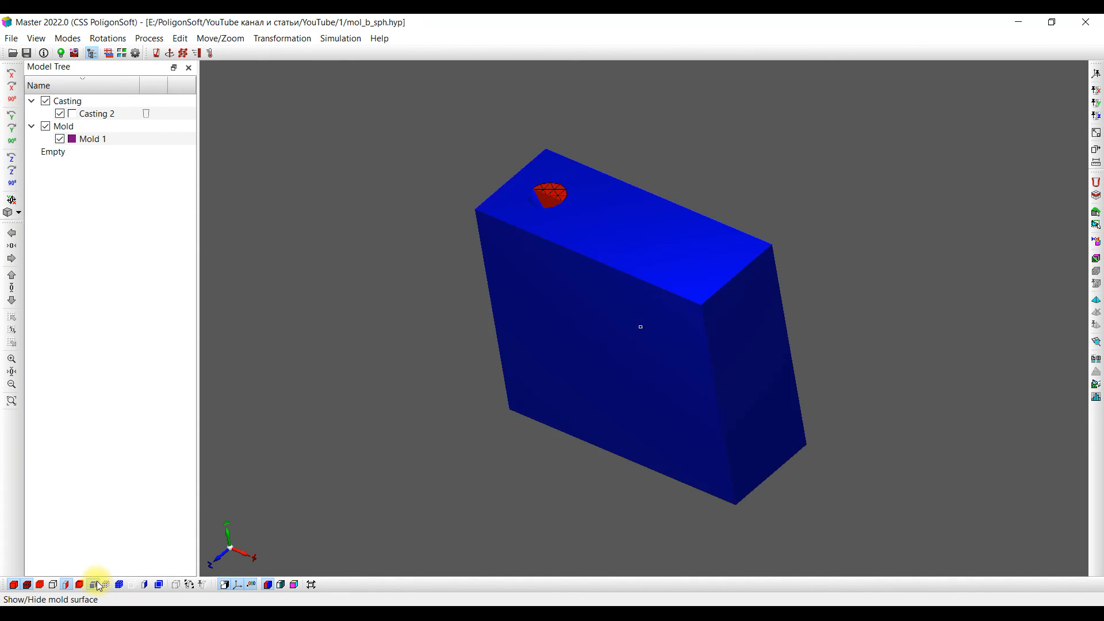
pyautogui.click(147, 584)
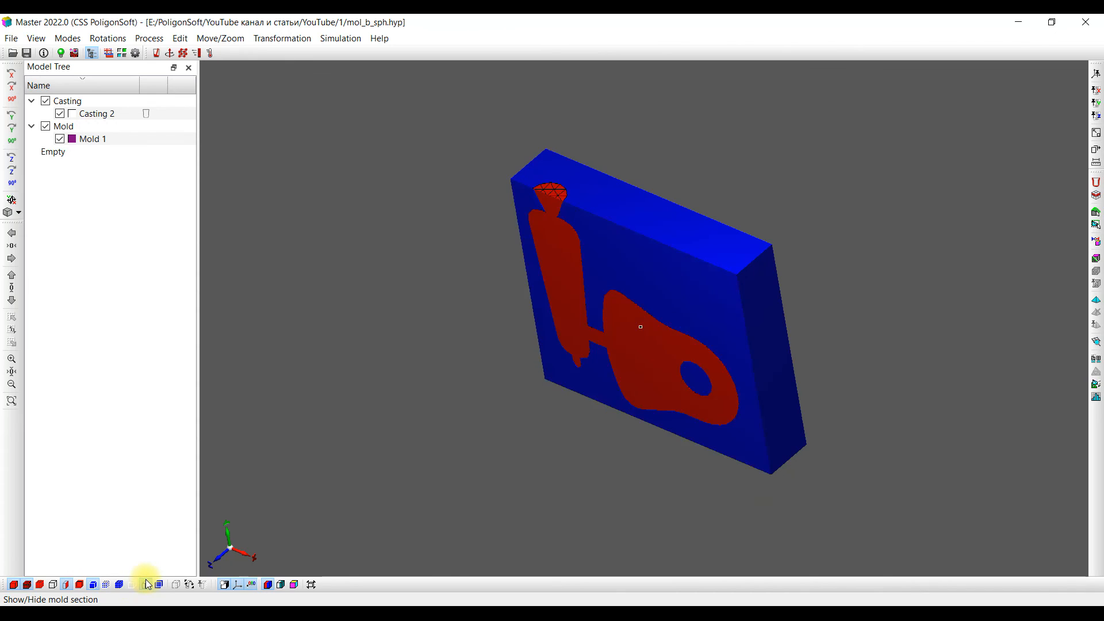
# Show the mesh on the mold surface, inspect it from a slightly different angle, and hide it again.
pyautogui.click(109, 584)
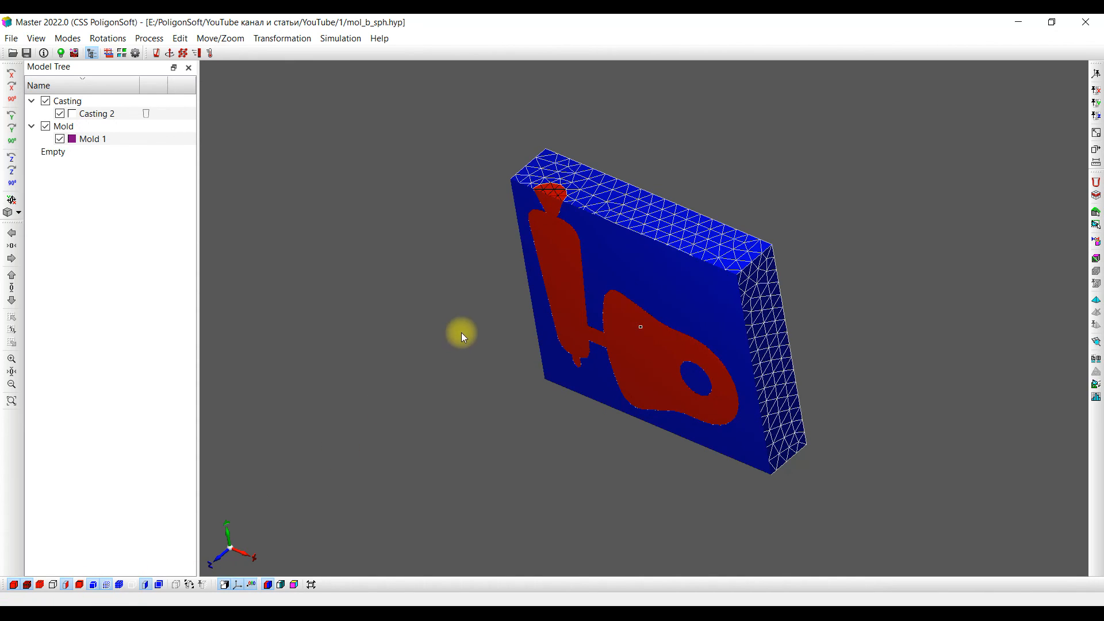
pyautogui.moveTo(461, 333)
pyautogui.mouseDown()
pyautogui.moveTo(441, 284)
pyautogui.moveTo(322, 308)
pyautogui.moveTo(443, 293)
pyautogui.moveTo(482, 305)
pyautogui.moveTo(475, 333)
pyautogui.mouseUp()
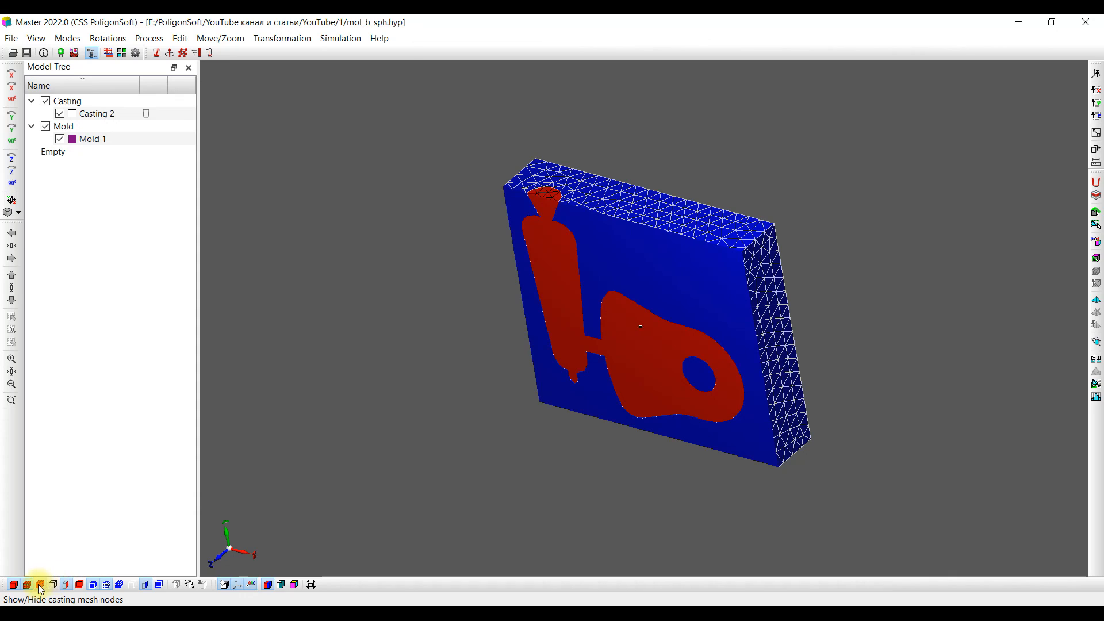
pyautogui.click(106, 586)
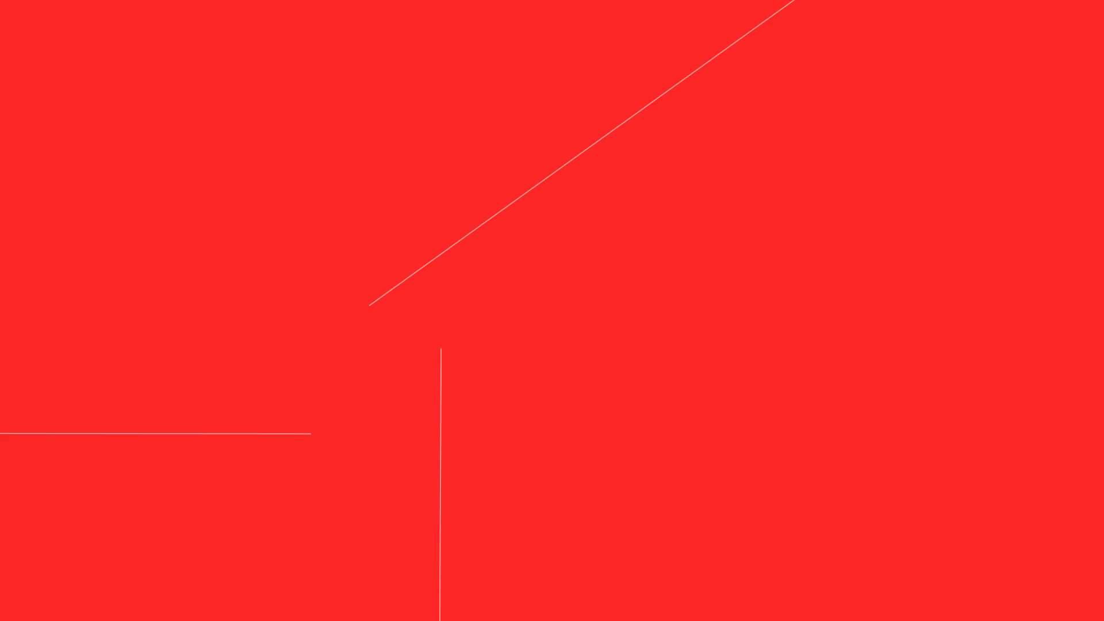